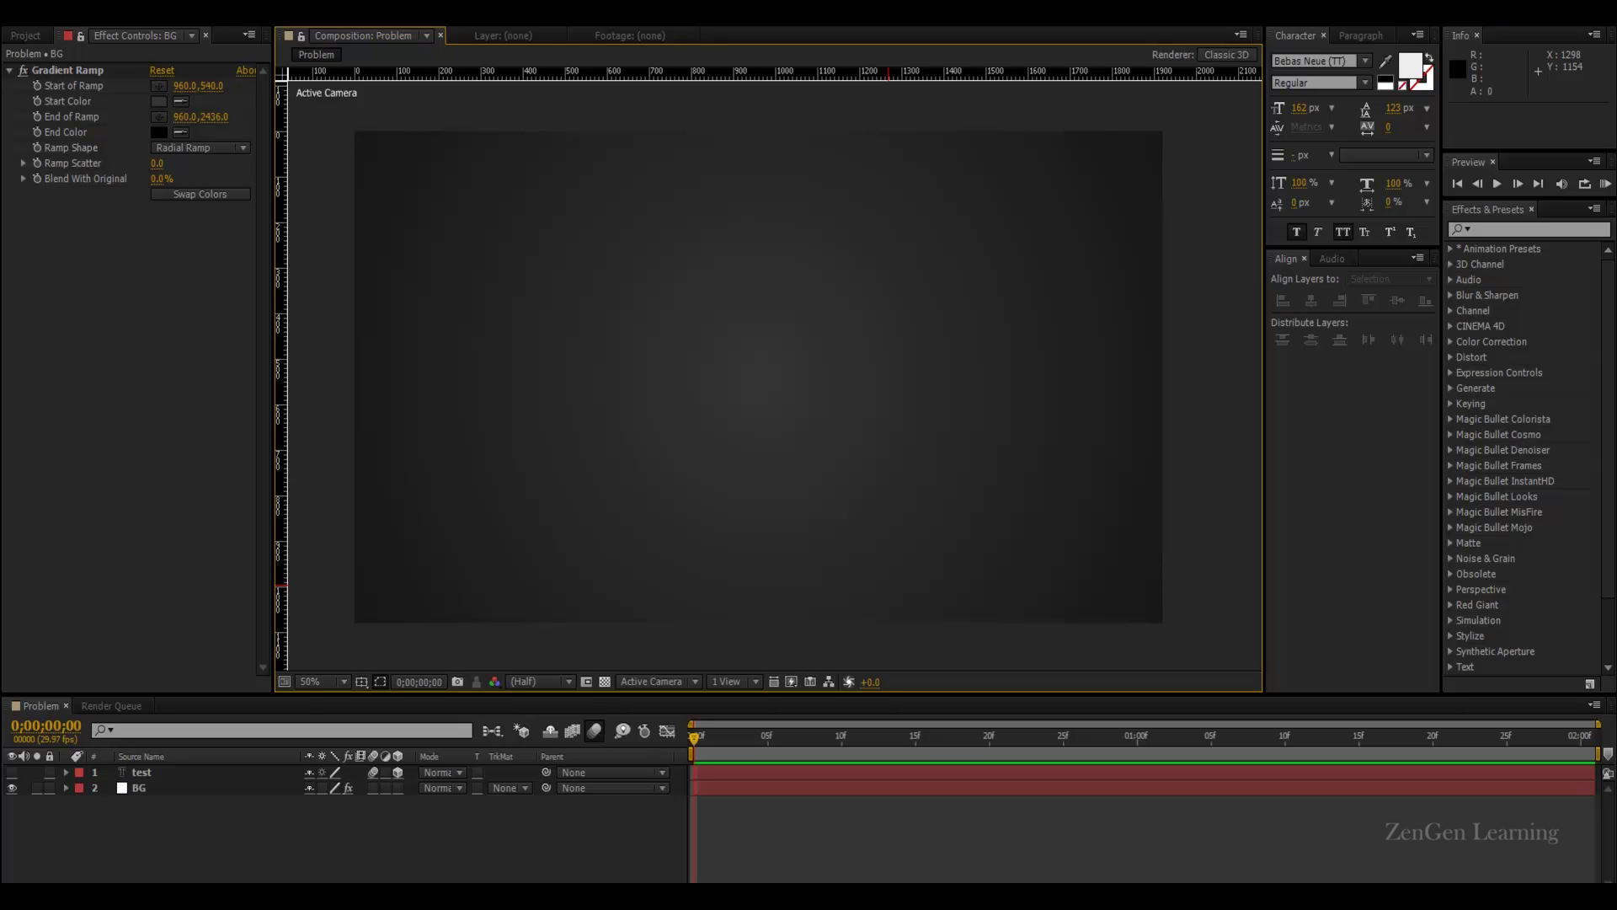
View the composition at 100% full resolution to inspect the BG layer's dark radial gradient.
key("slash")
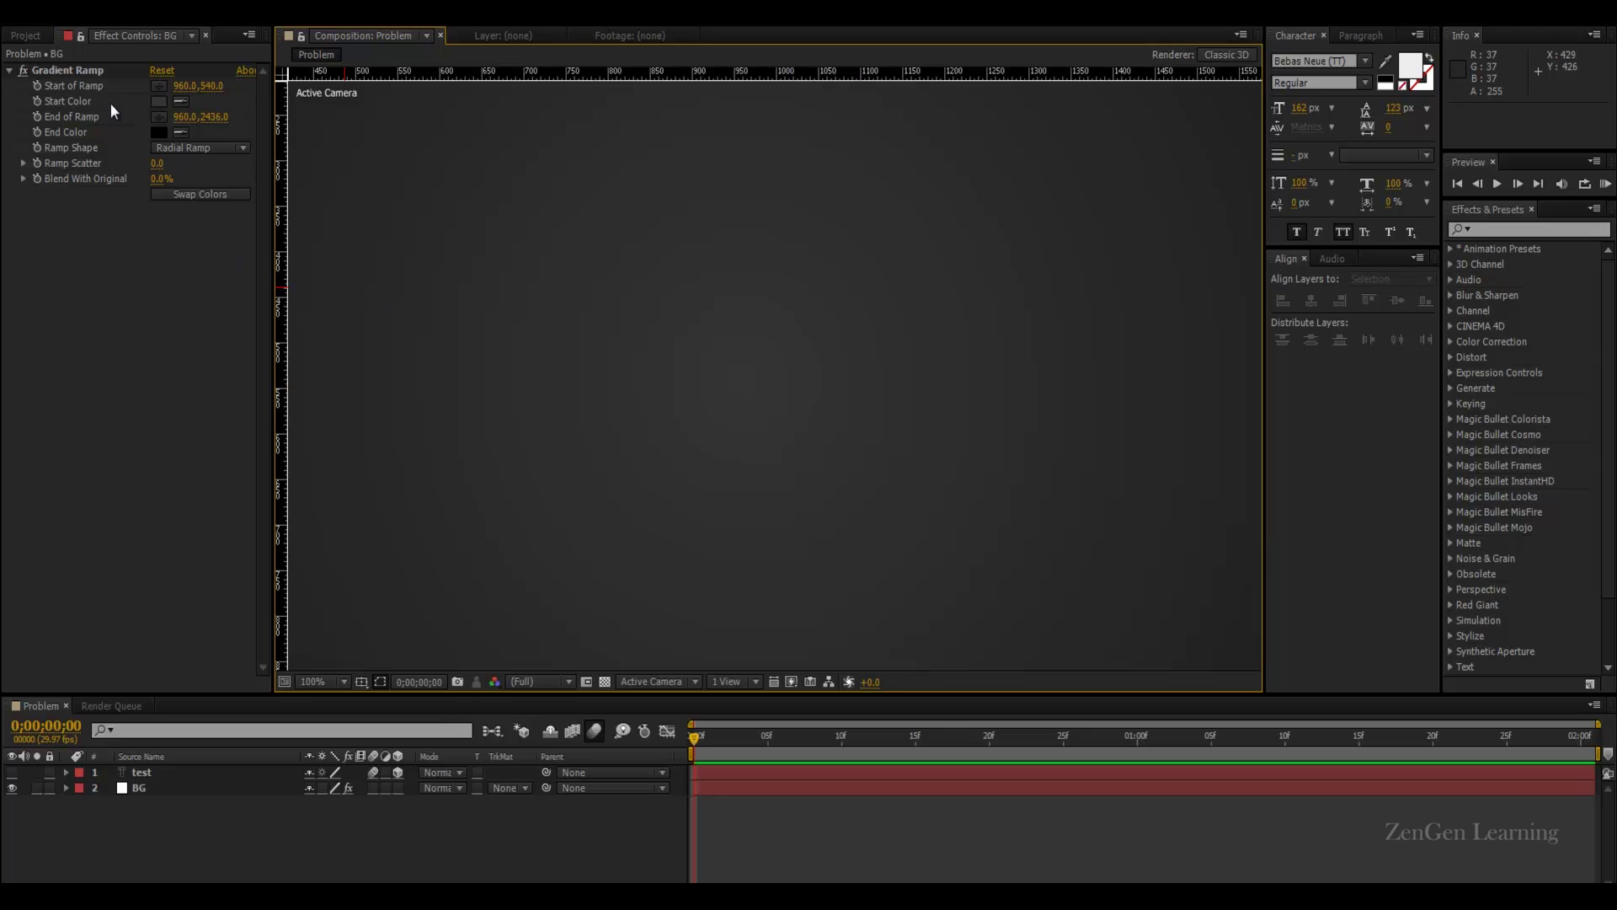
left_click(96, 72)
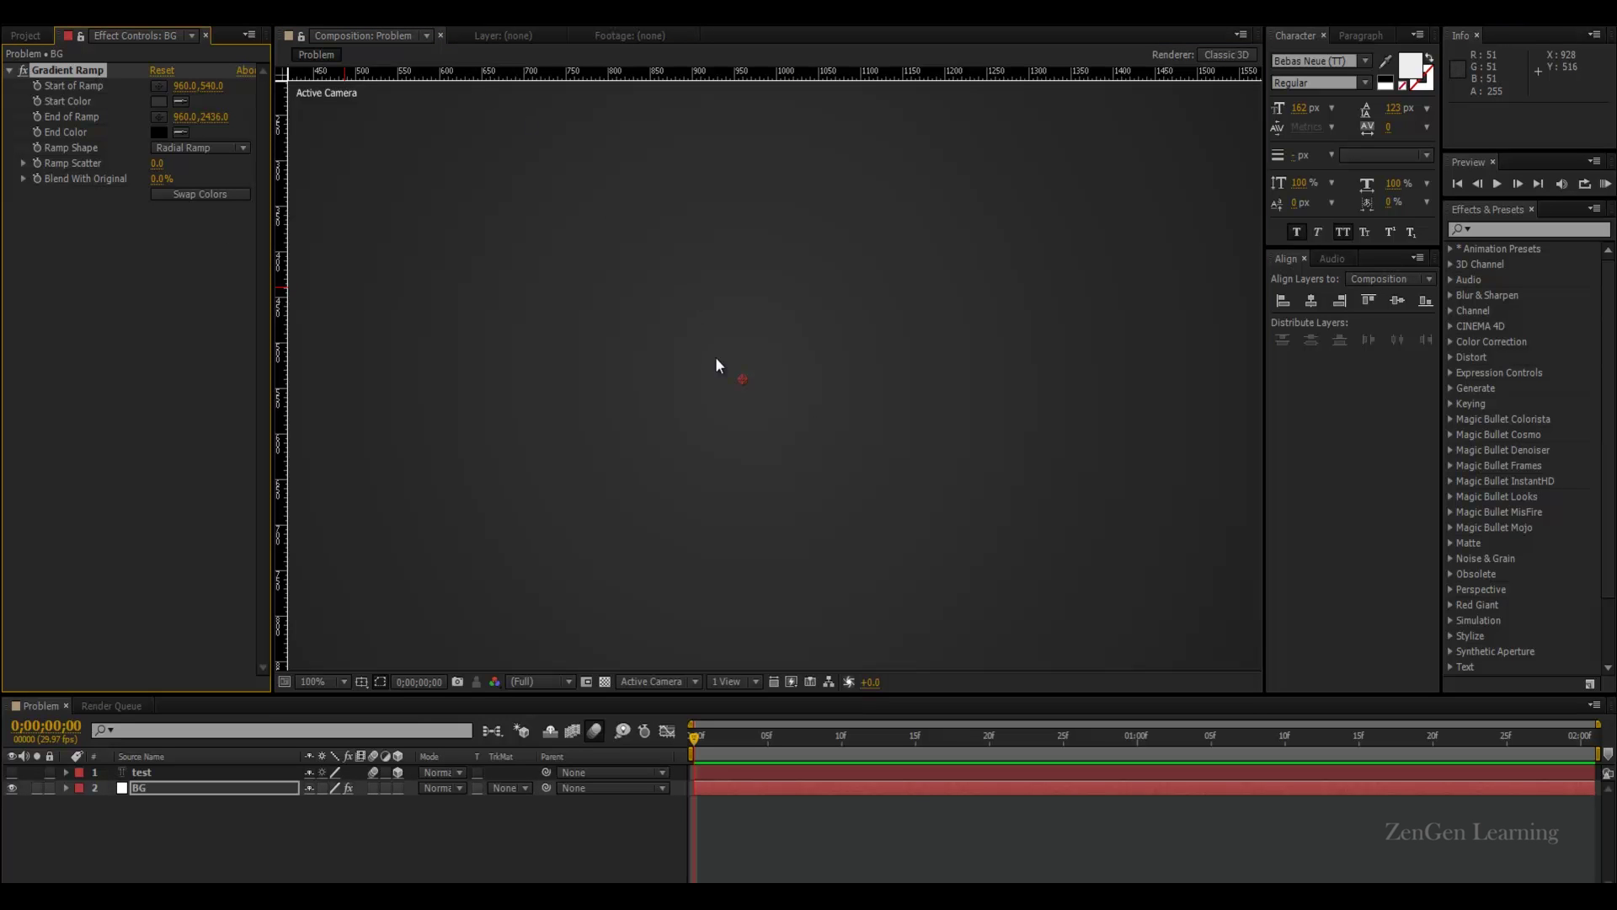
scroll(787, 391, "down", 2)
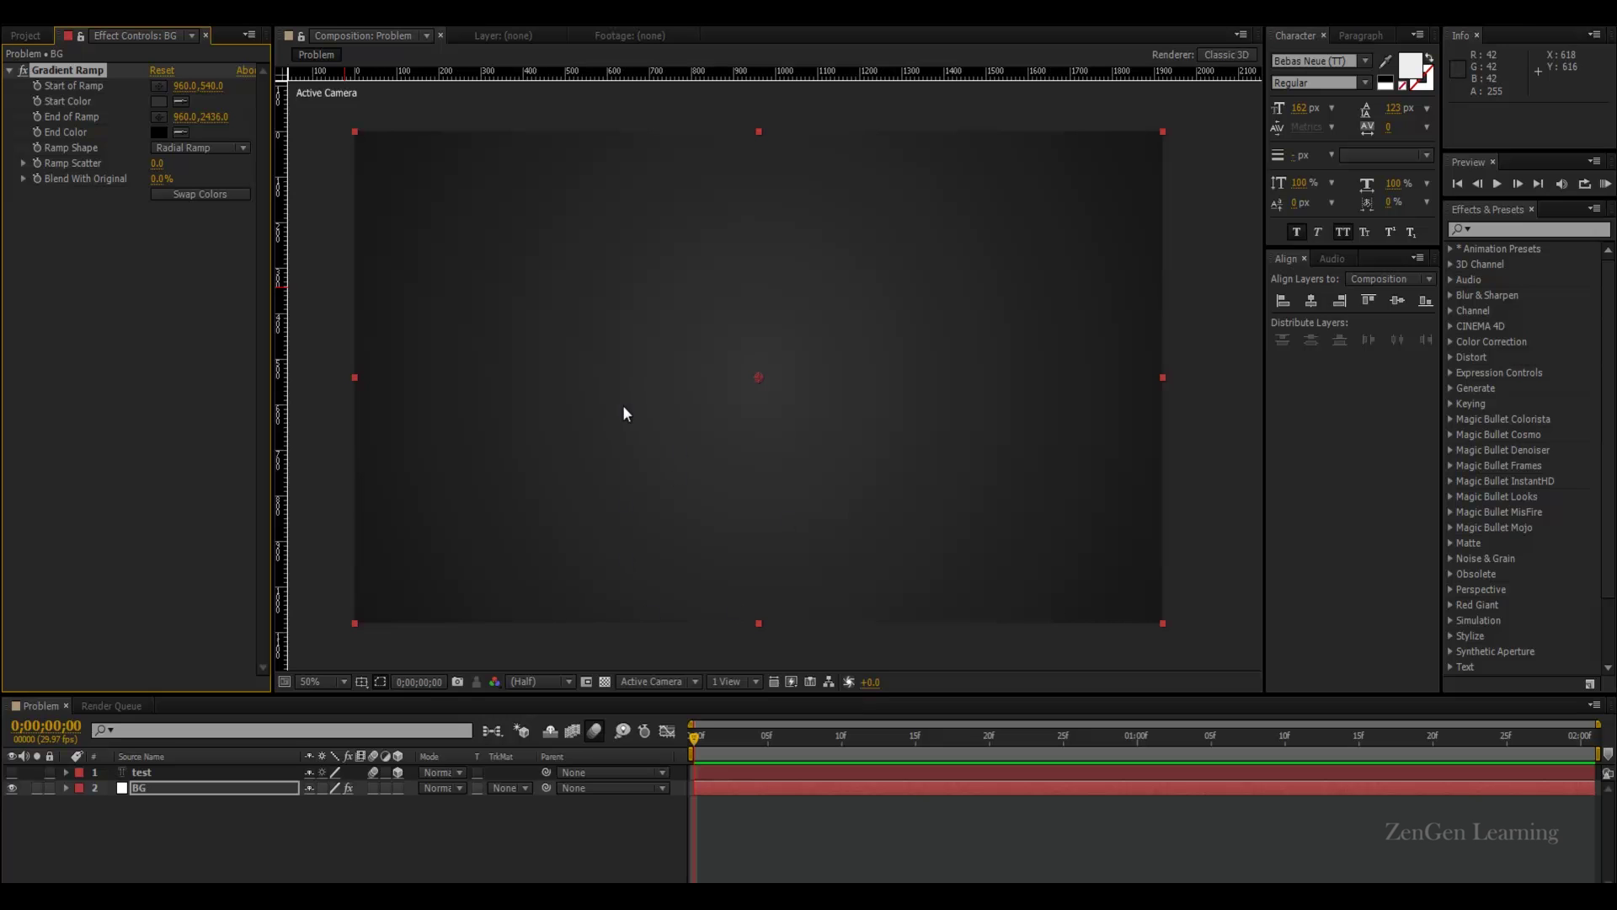
key("slash")
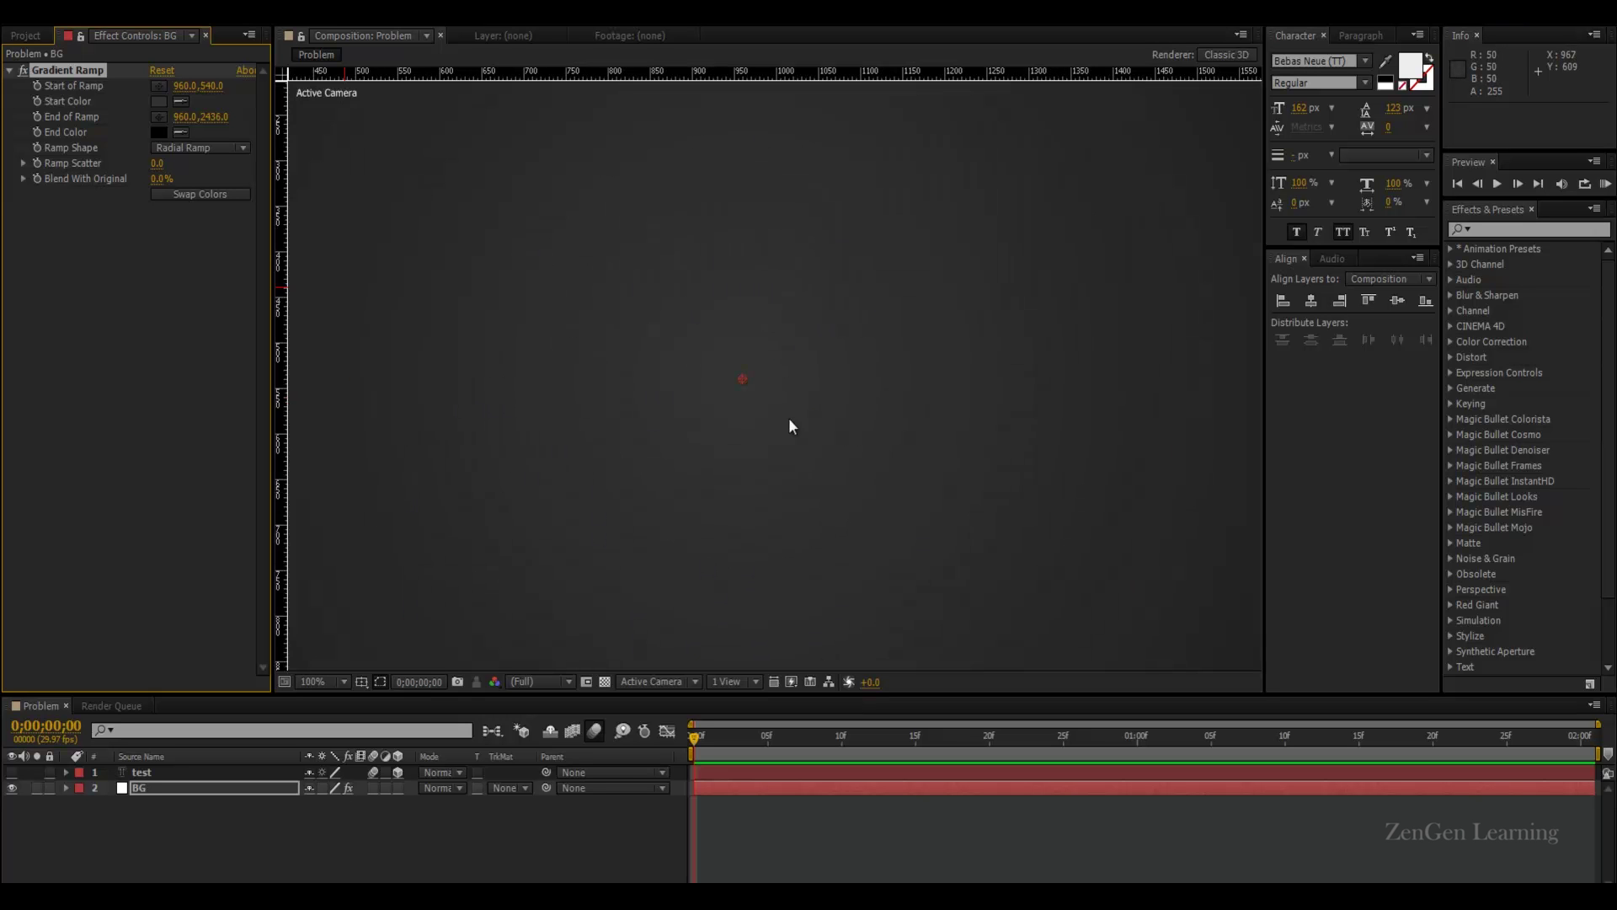
key("shift+slash")
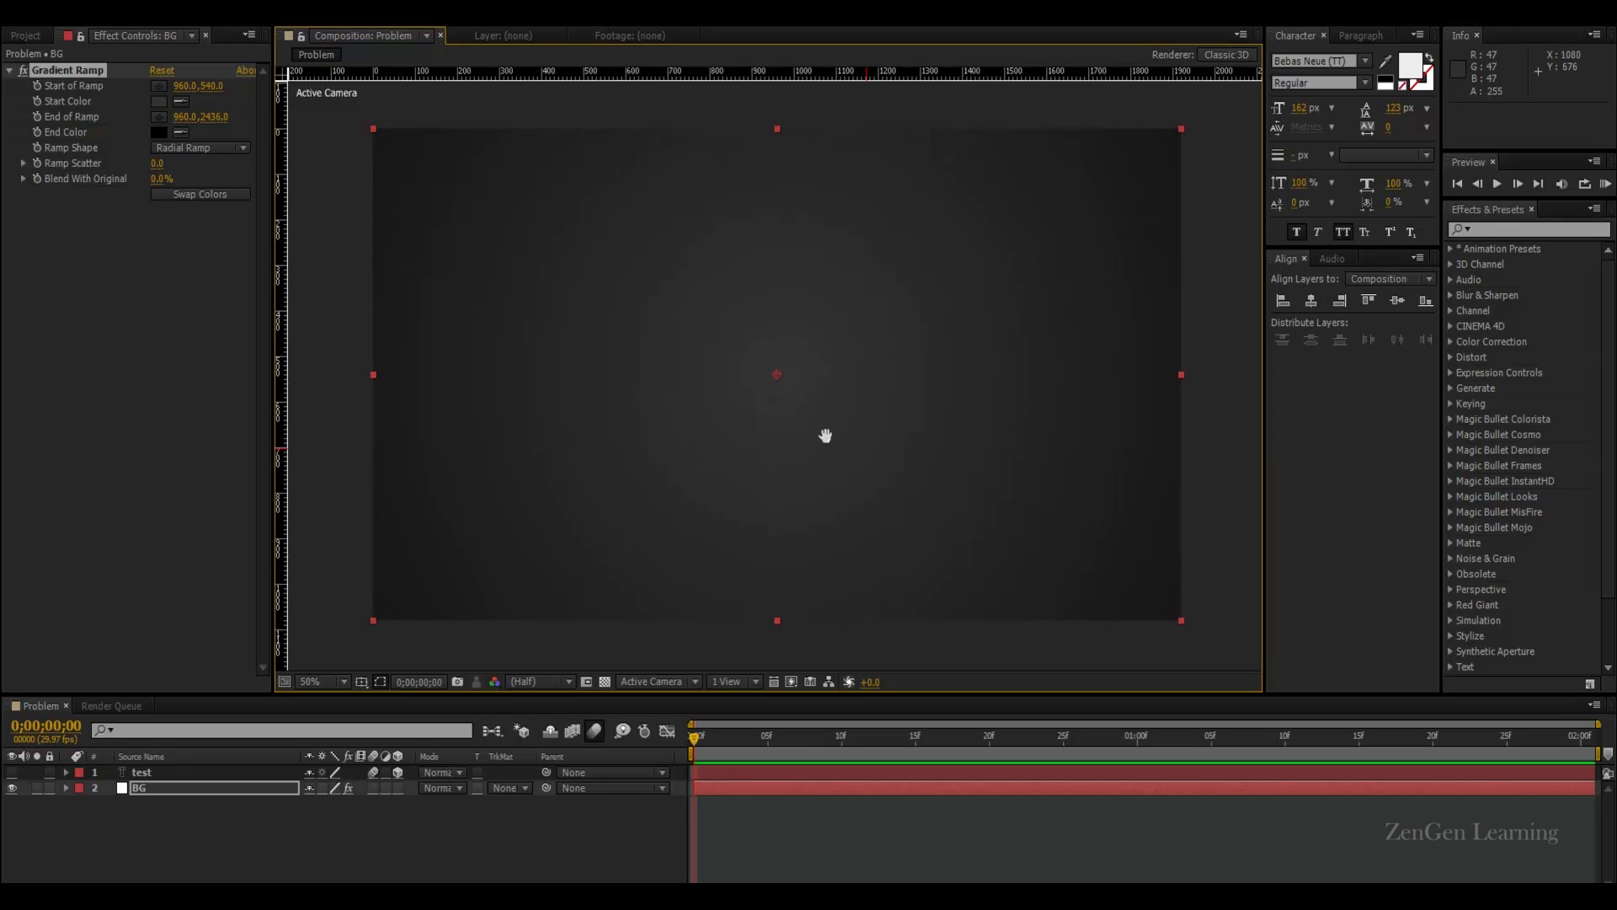
left_click_drag(826, 435, 819, 433)
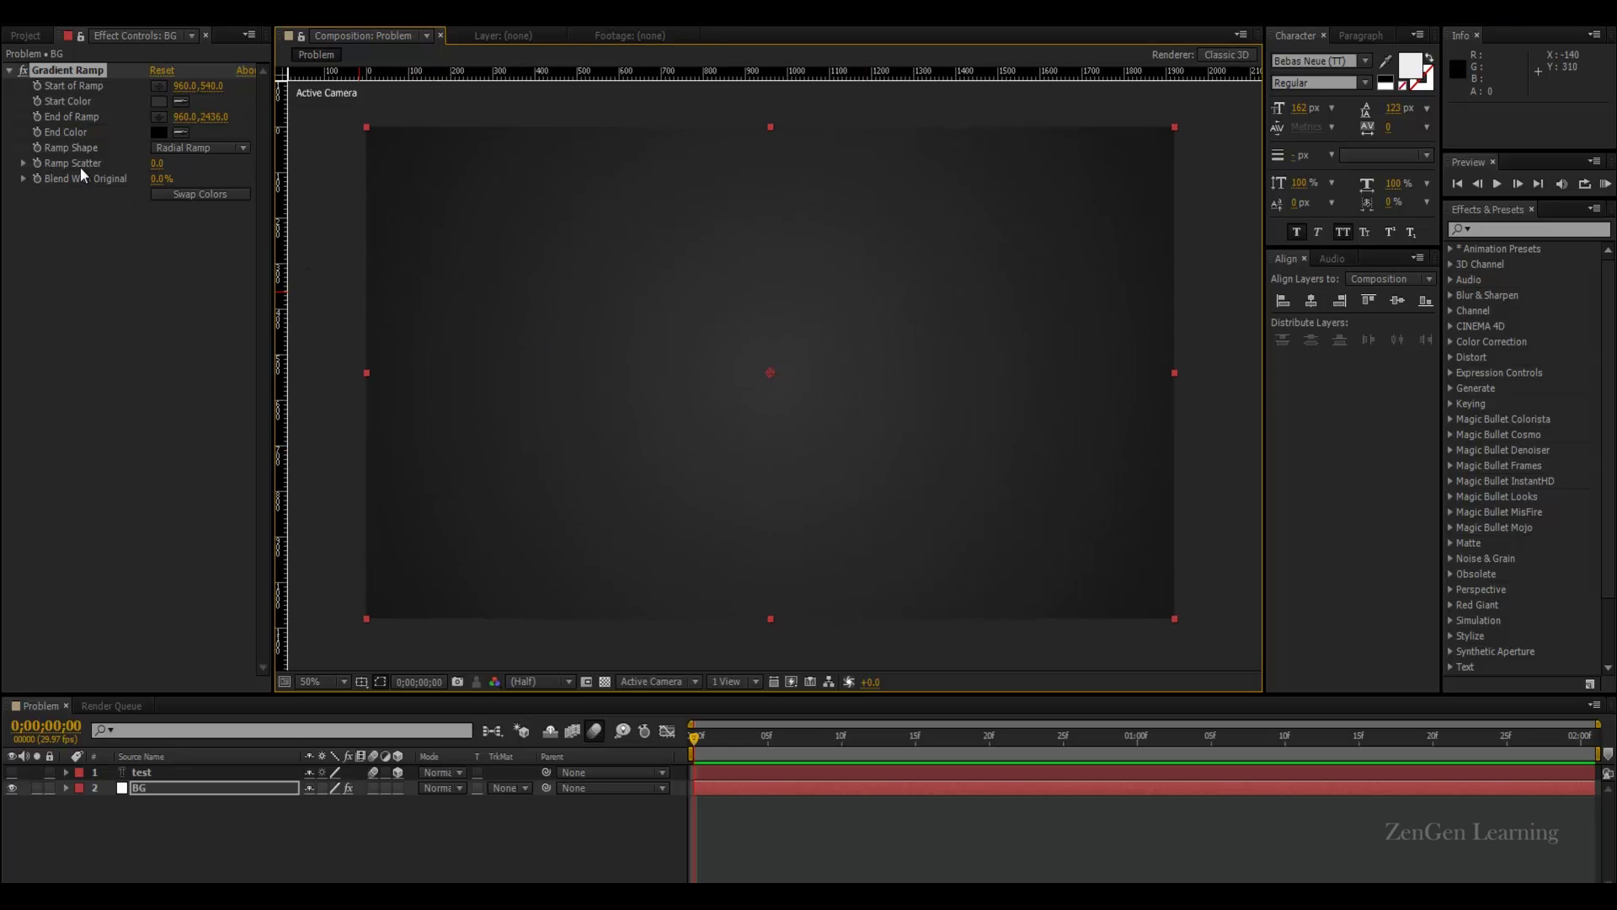
Set the BG layer's Gradient Ramp Ramp Scatter to 100 and deselect the layer.
left_click(156, 163)
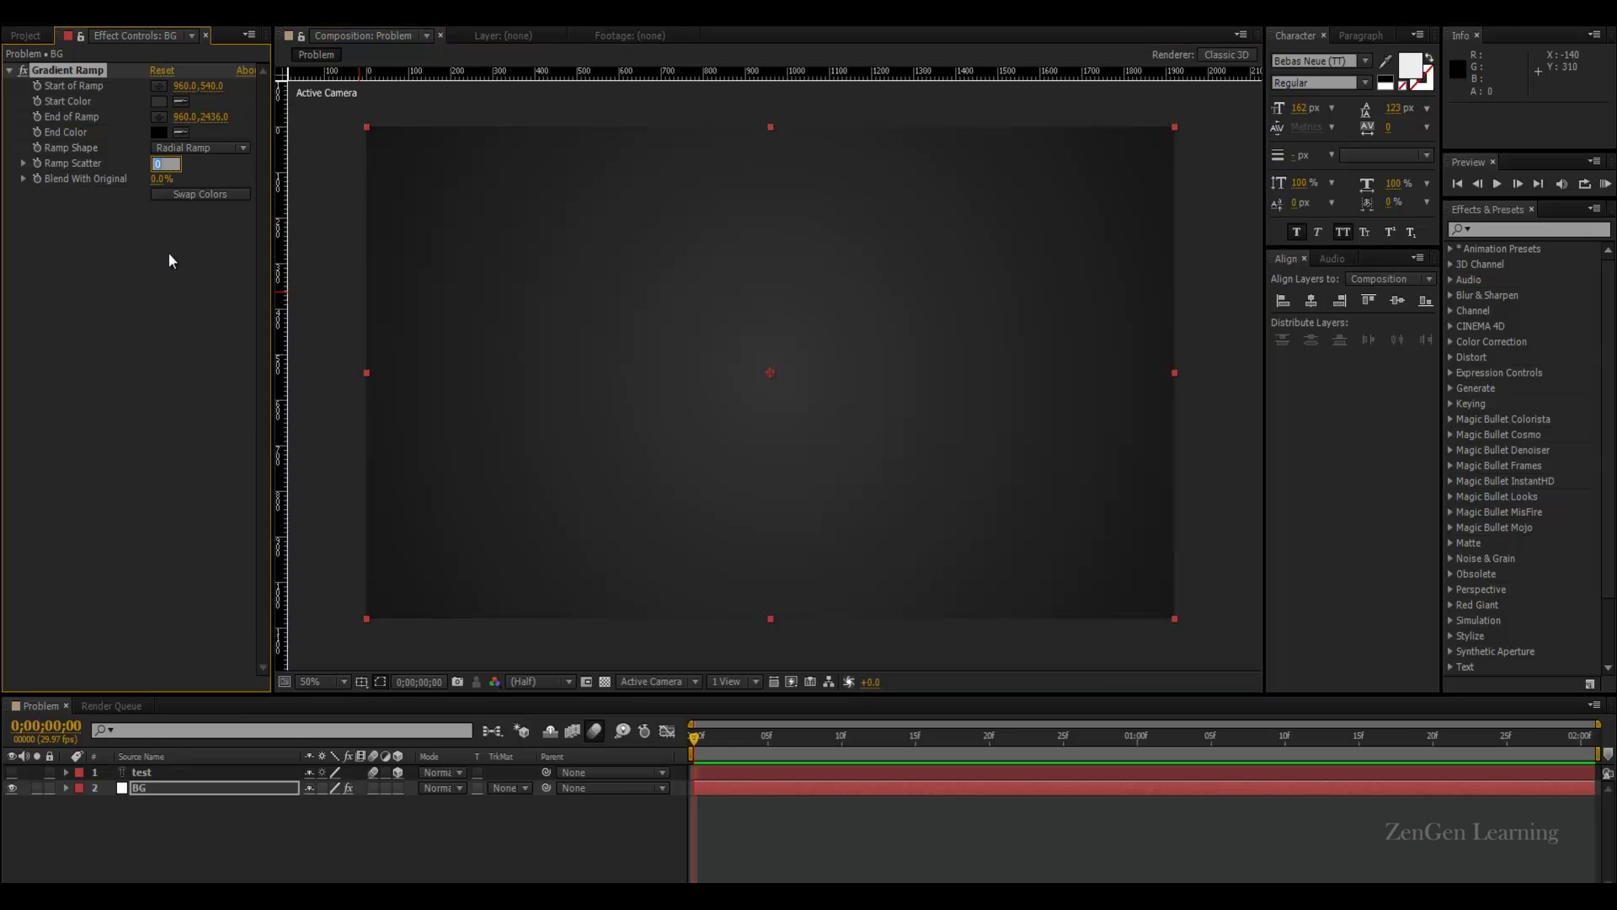
type("100")
key("Return")
left_click(338, 306)
Inspect the scattered gradient at full size, zoom back out, and make the test layer visible.
key("slash")
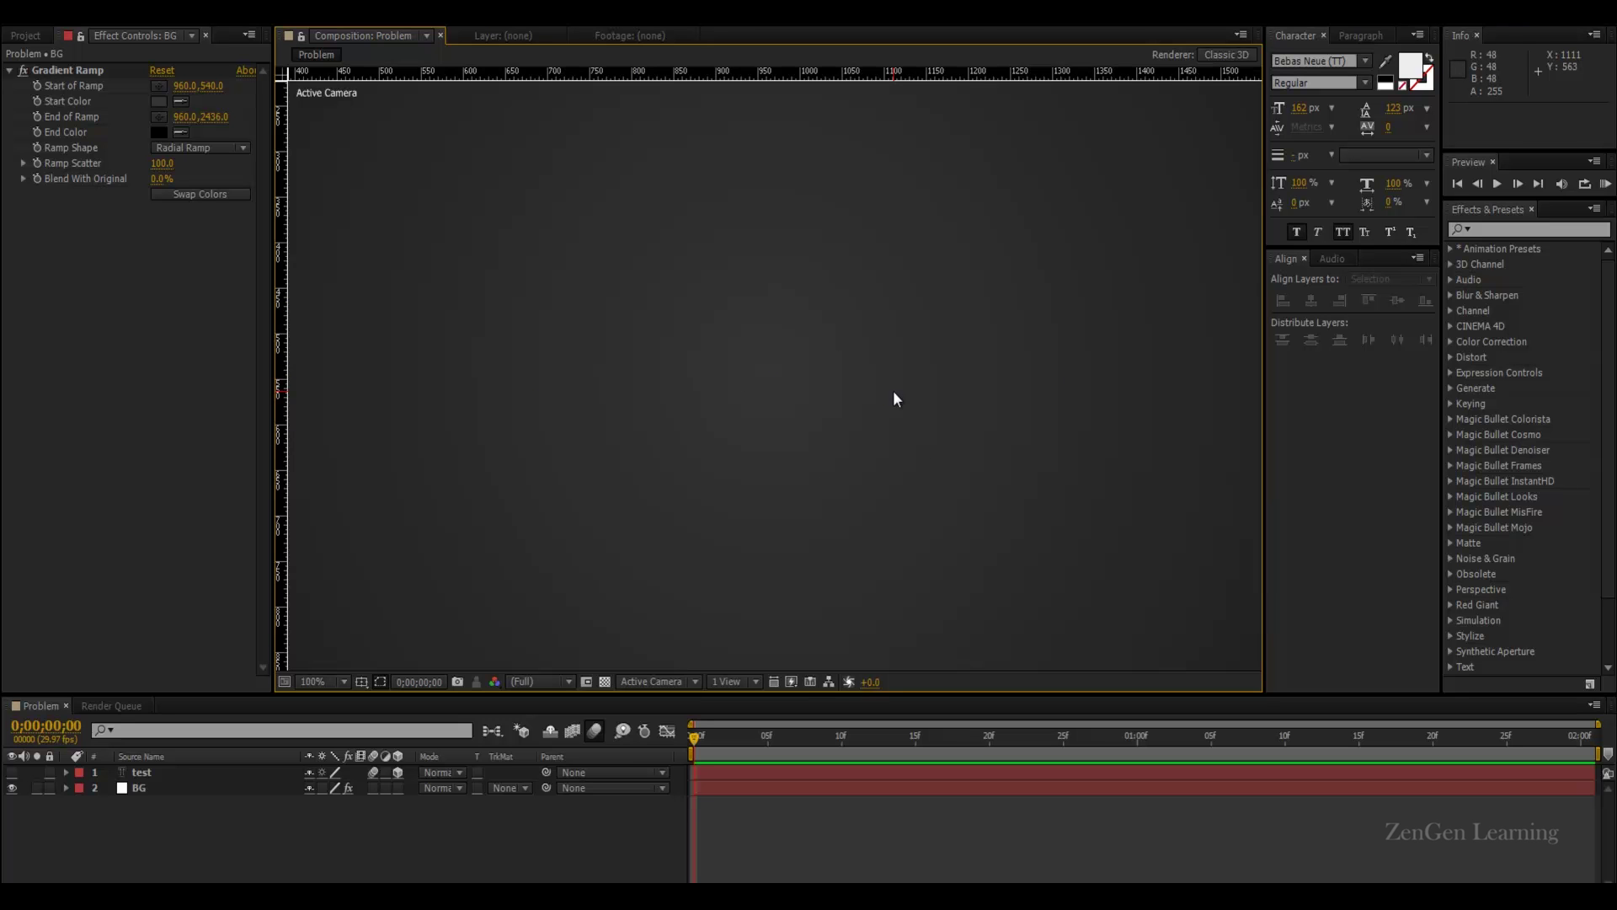
key("comma")
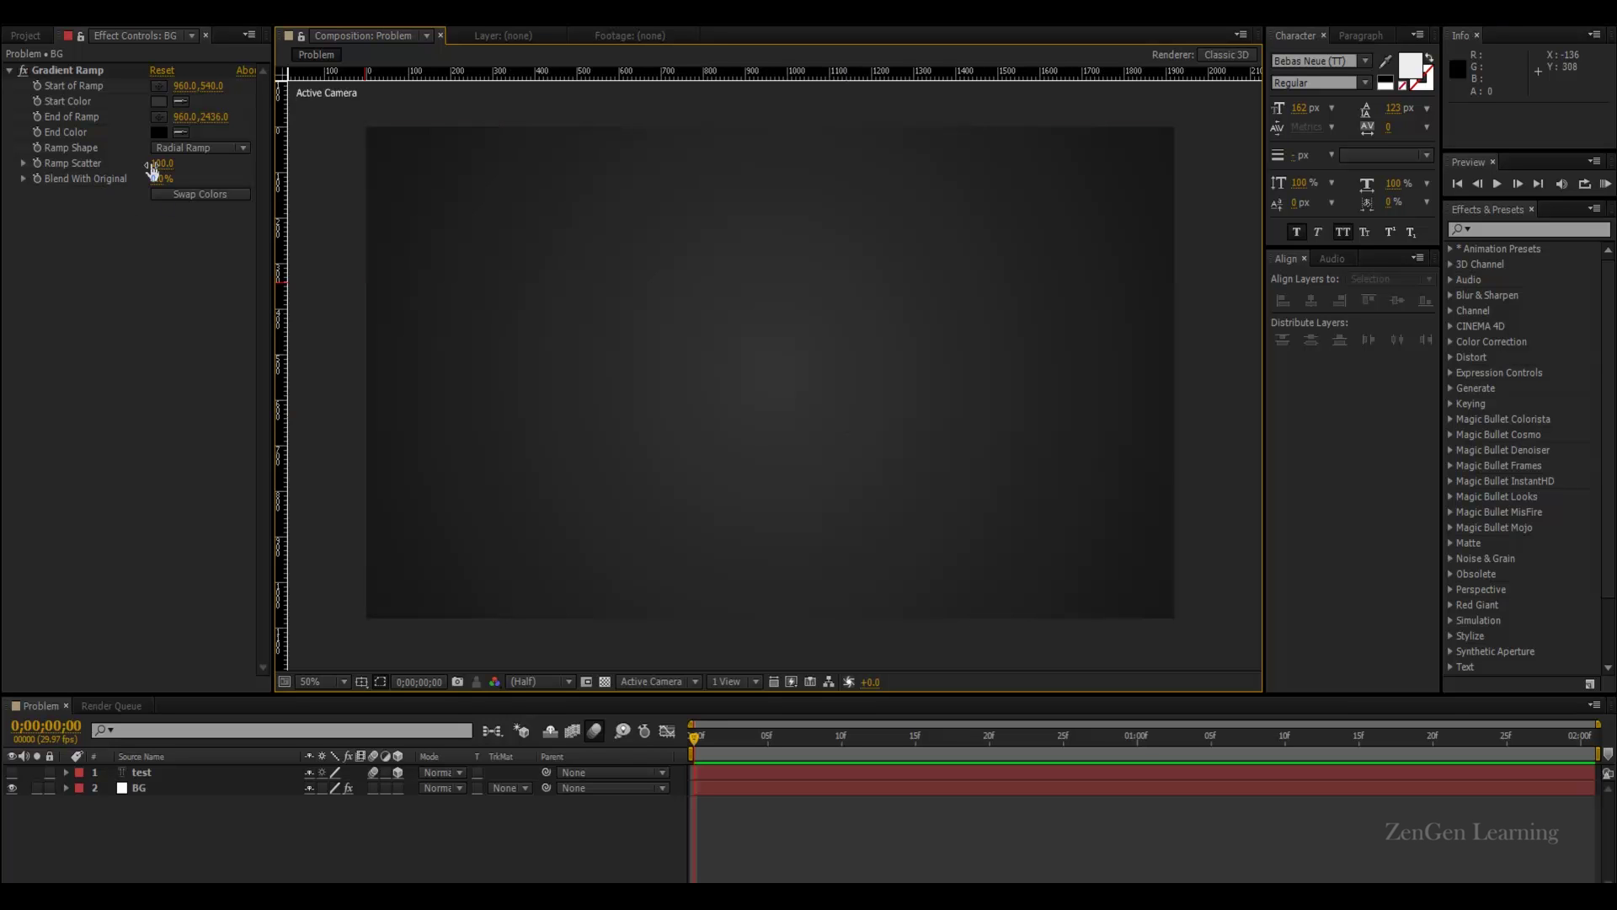
left_click(12, 772)
left_click(184, 789)
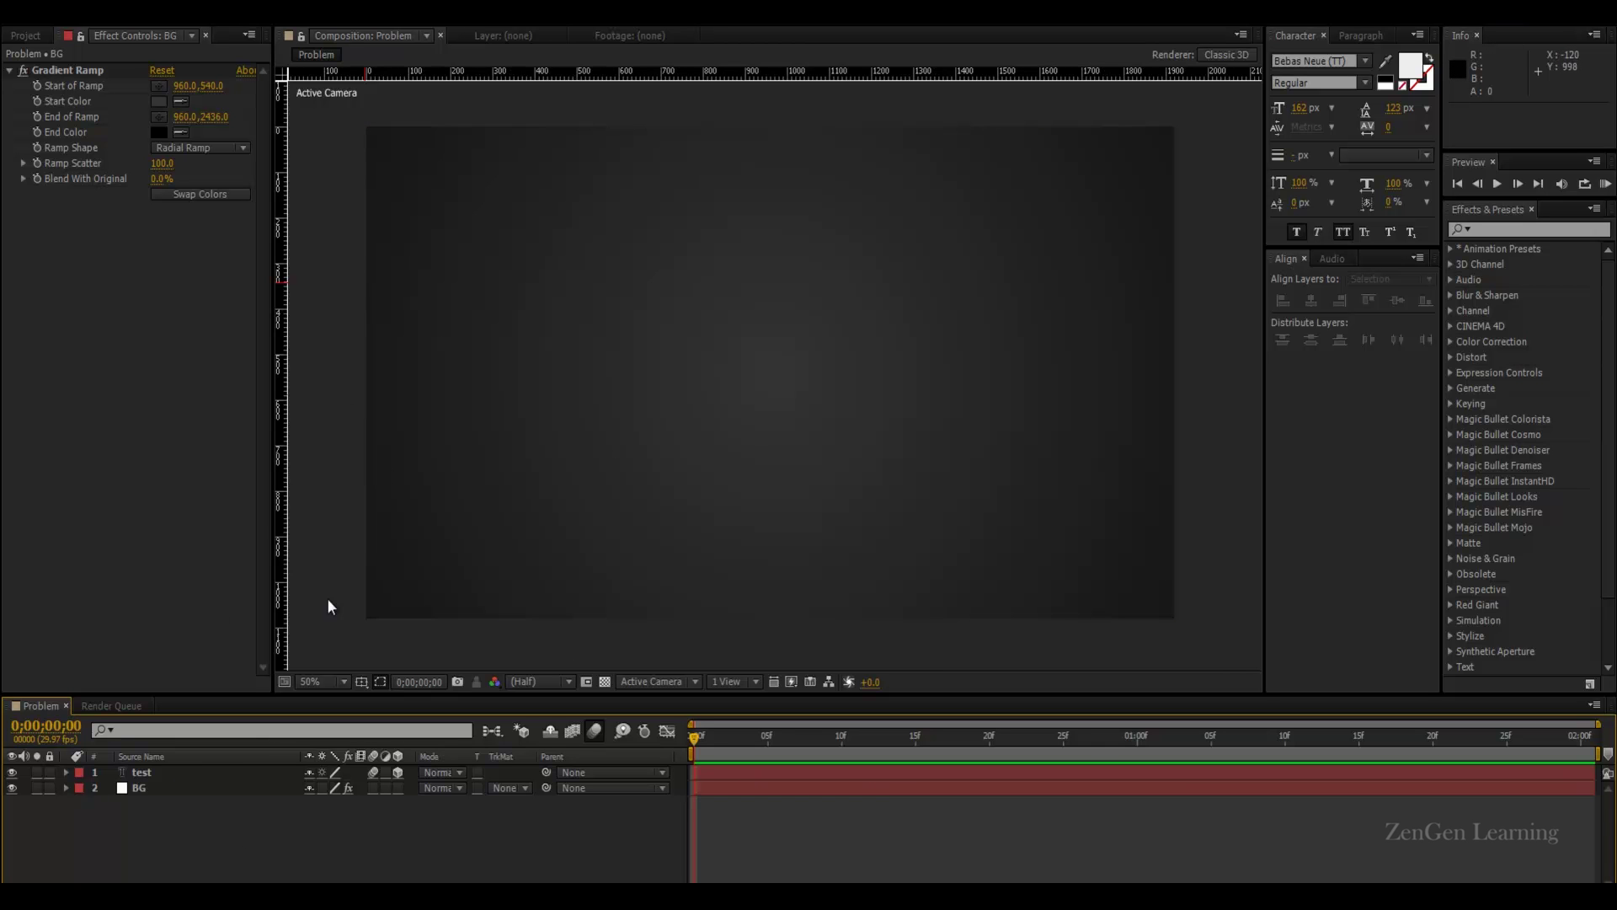
RAM-preview the TEST animation, then add the Problem composition to the render queue.
key("KP_0")
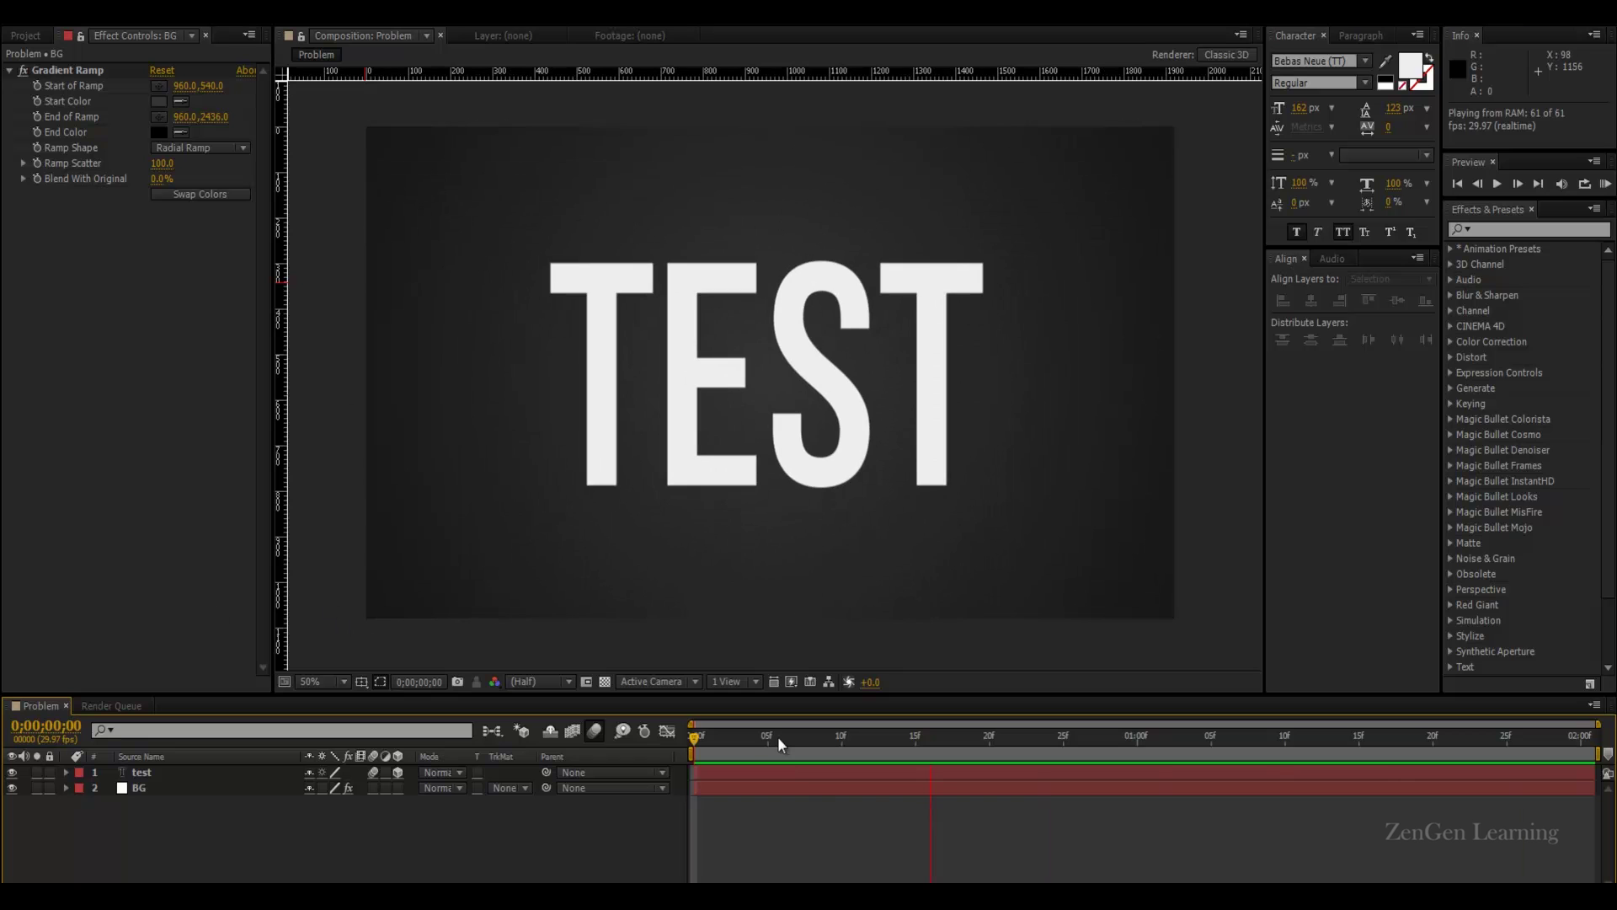
key("space")
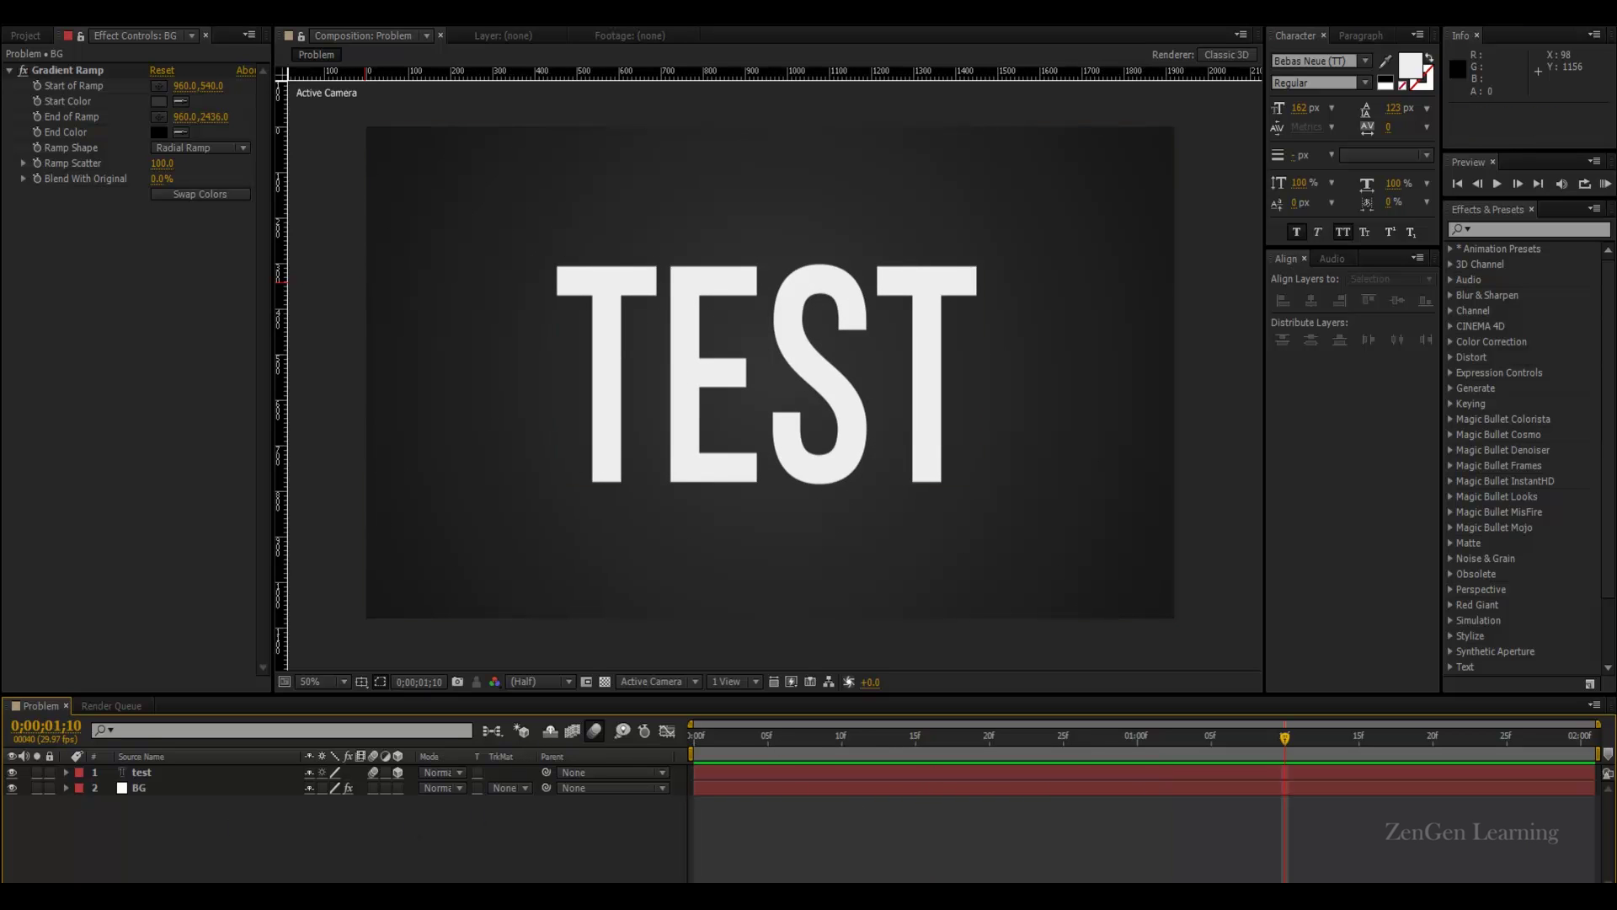
left_click(80, 12)
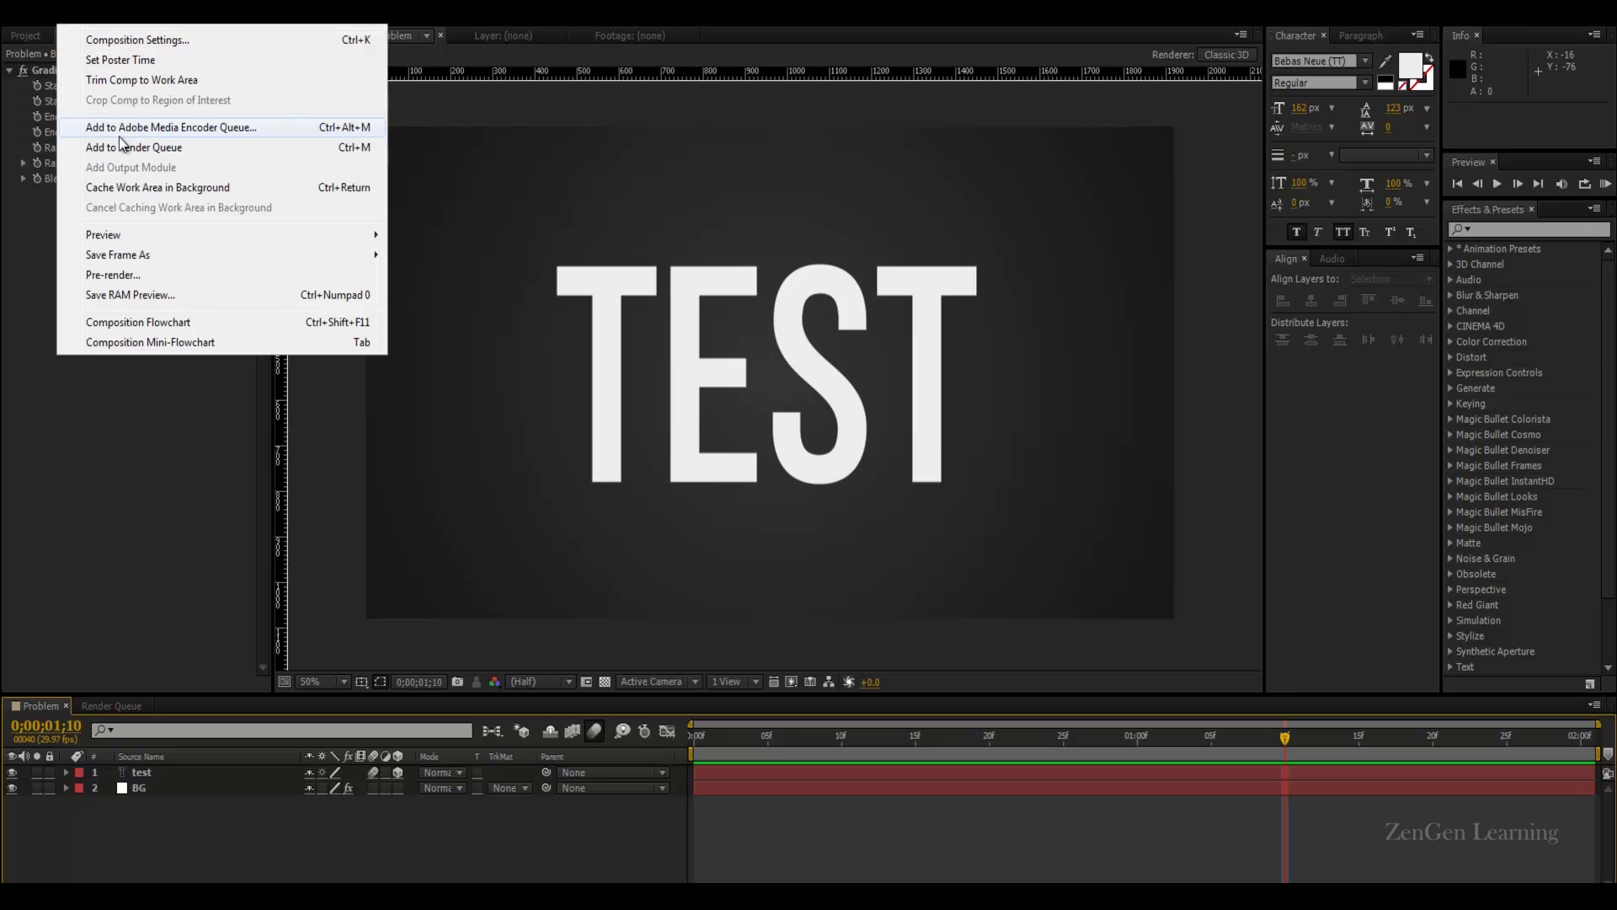
left_click(126, 142)
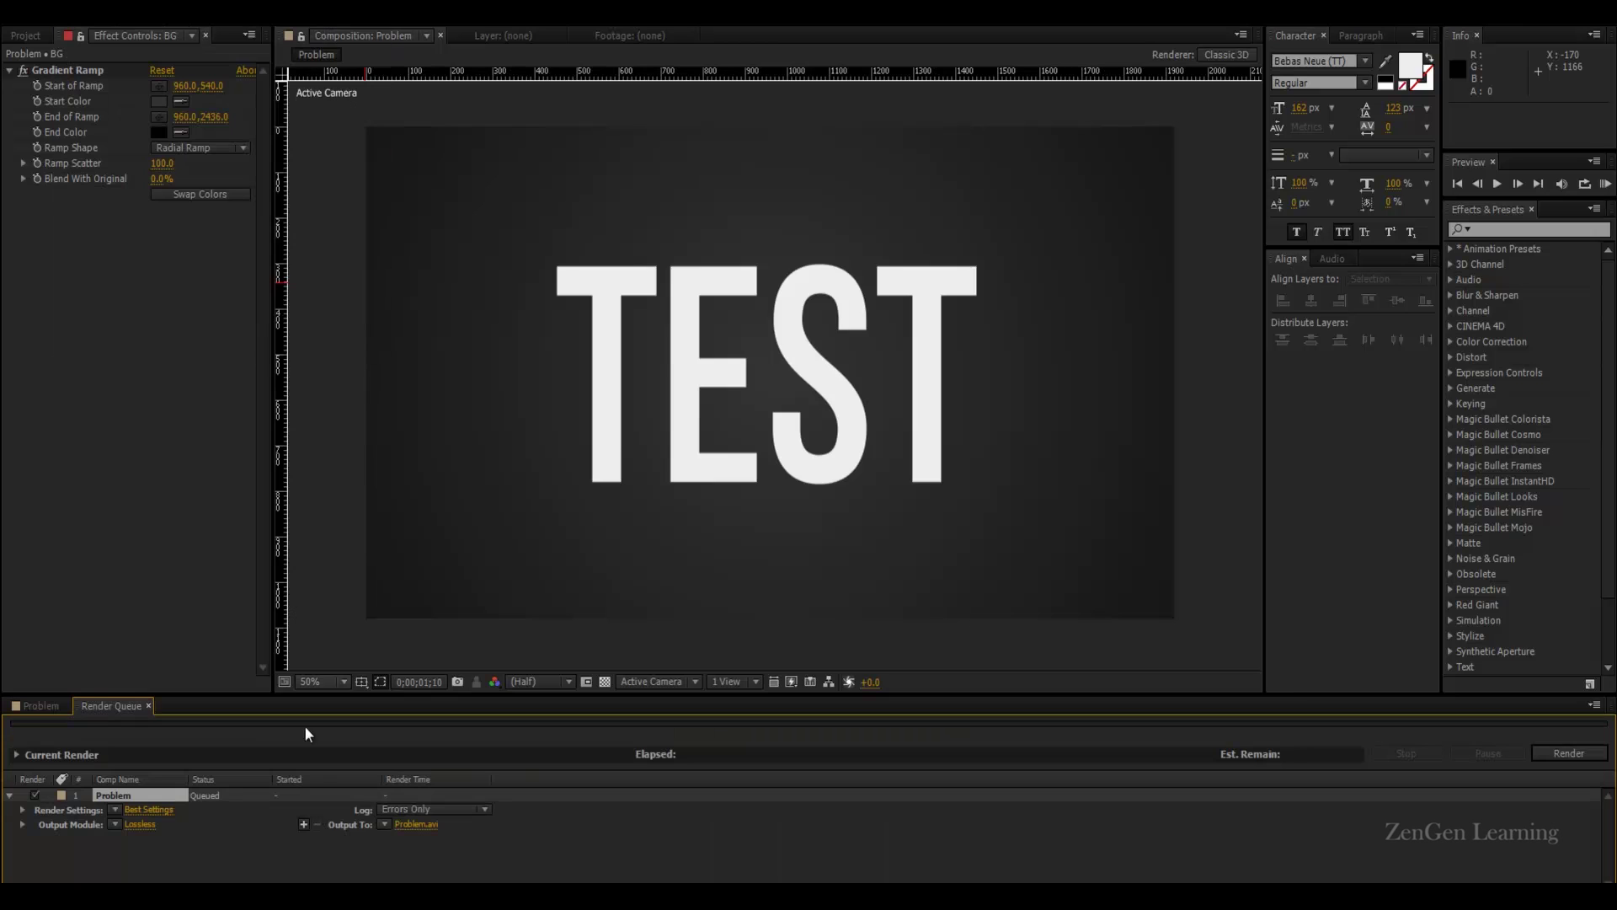
Try H.264 as the output format in Output Module Settings.
left_click(140, 824)
left_click(1278, 149)
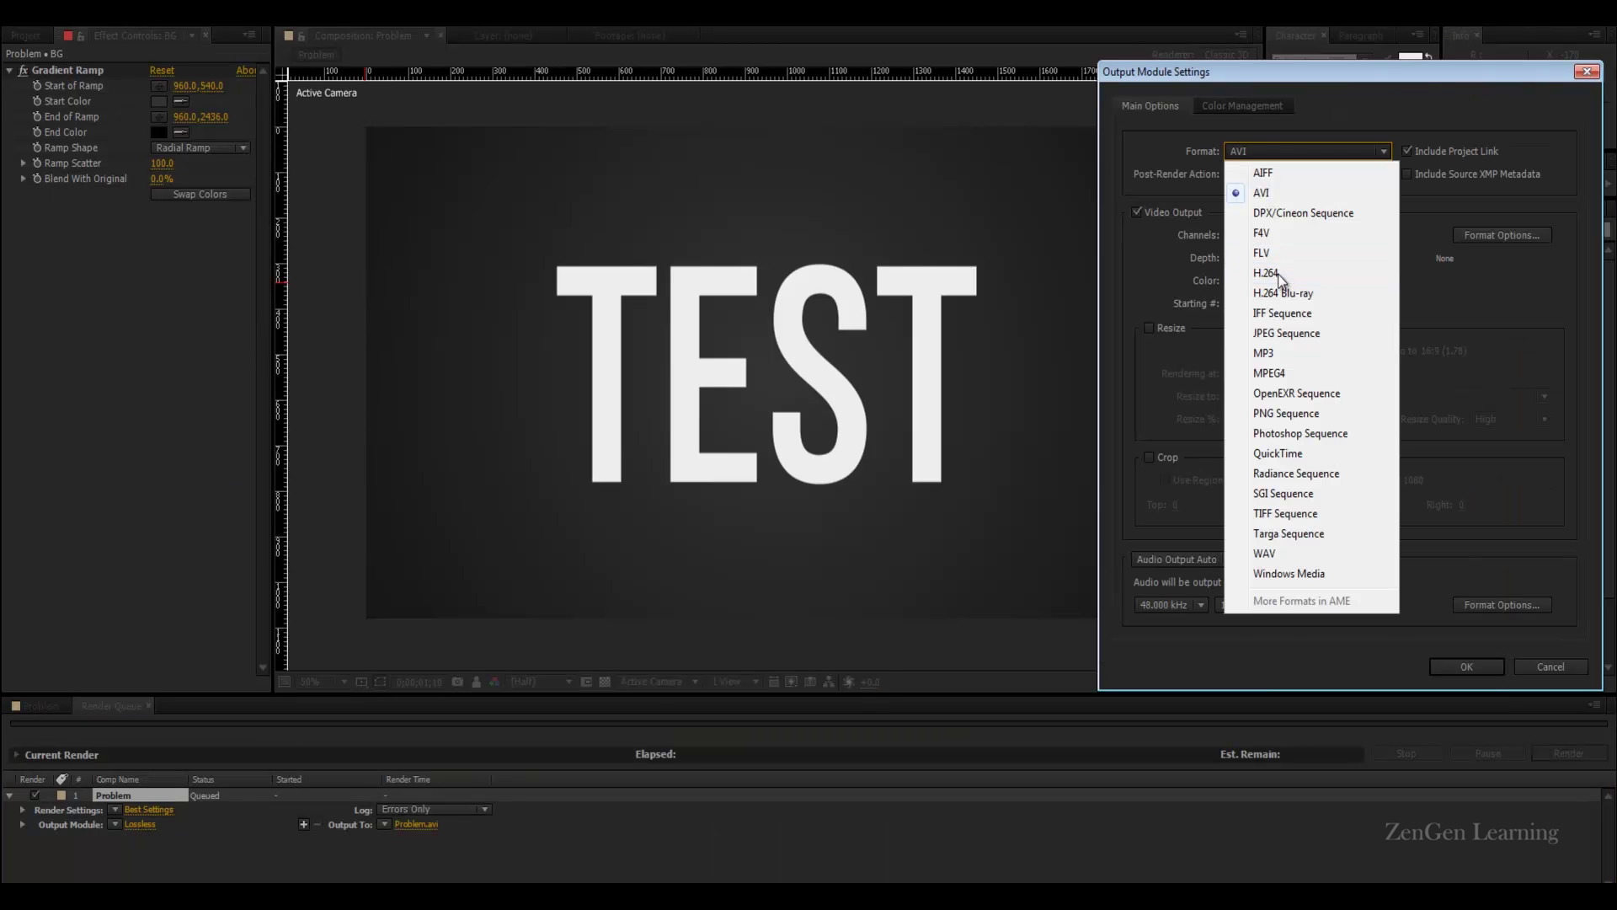
left_click(1277, 273)
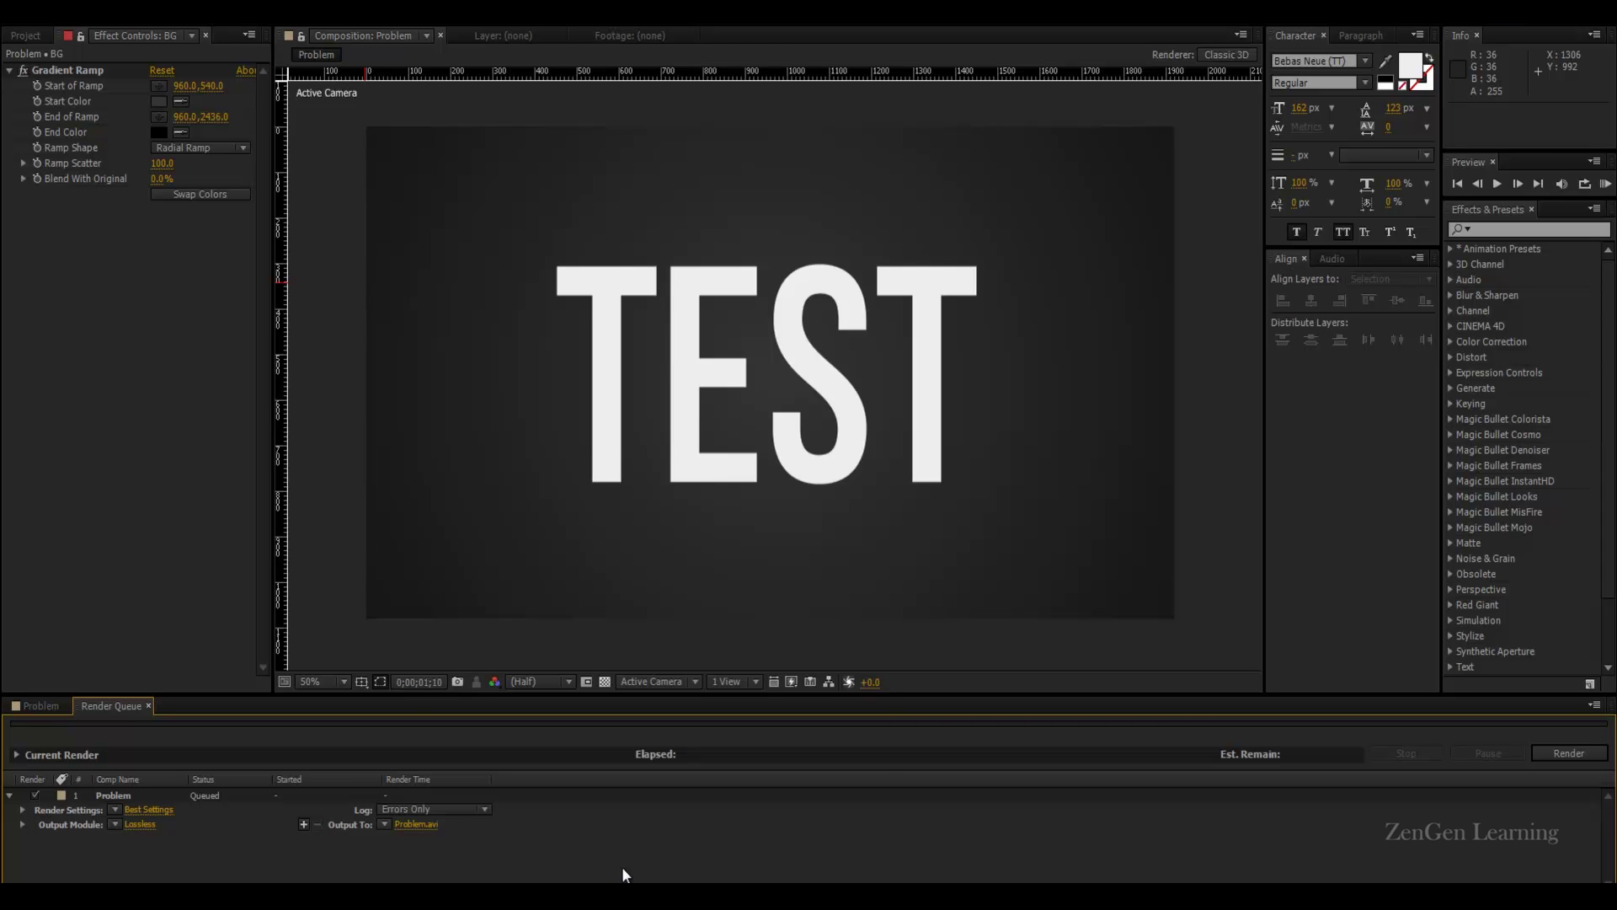
Set the queued output module's format to QuickTime.
left_click(139, 825)
left_click(1274, 153)
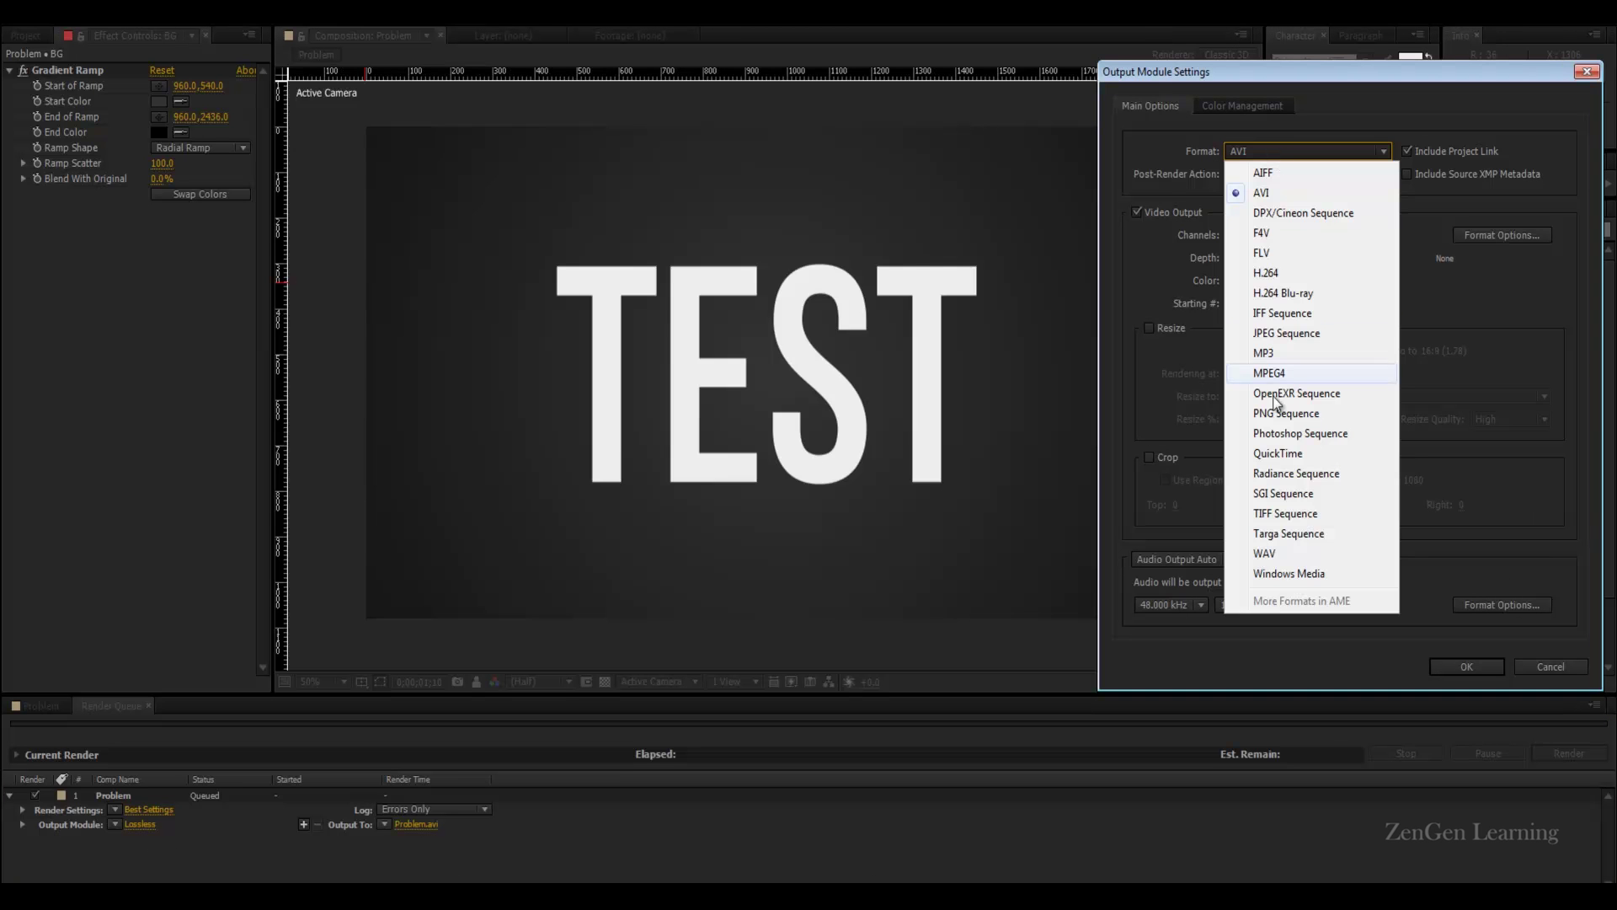
left_click(1282, 453)
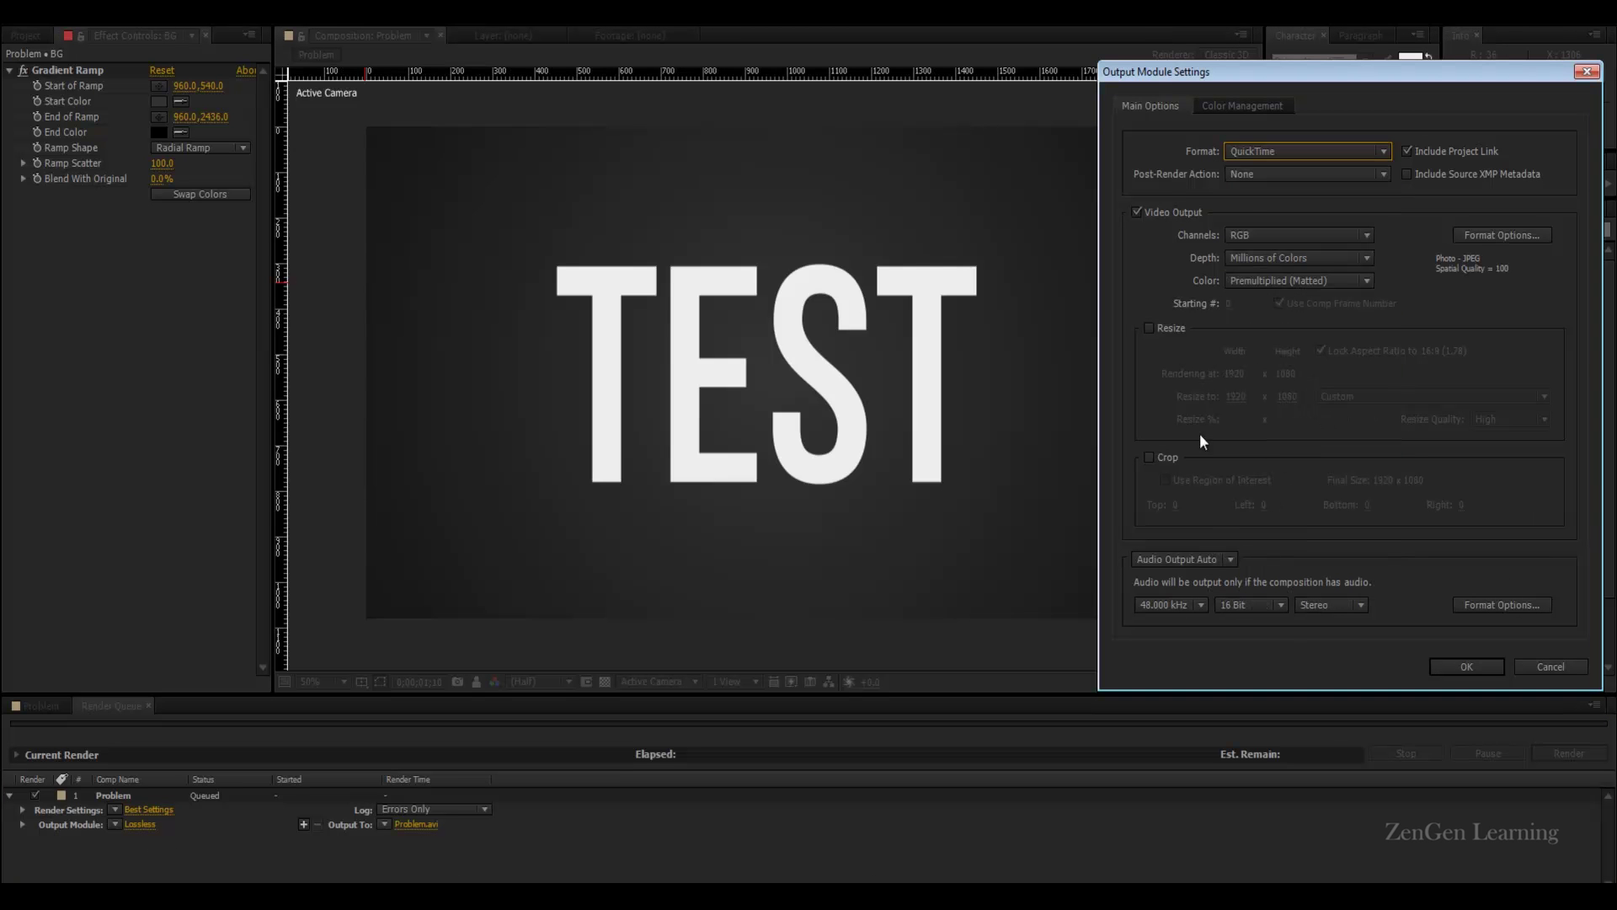
Change the QuickTime video codec from Photo - JPEG to Animation.
left_click(1508, 239)
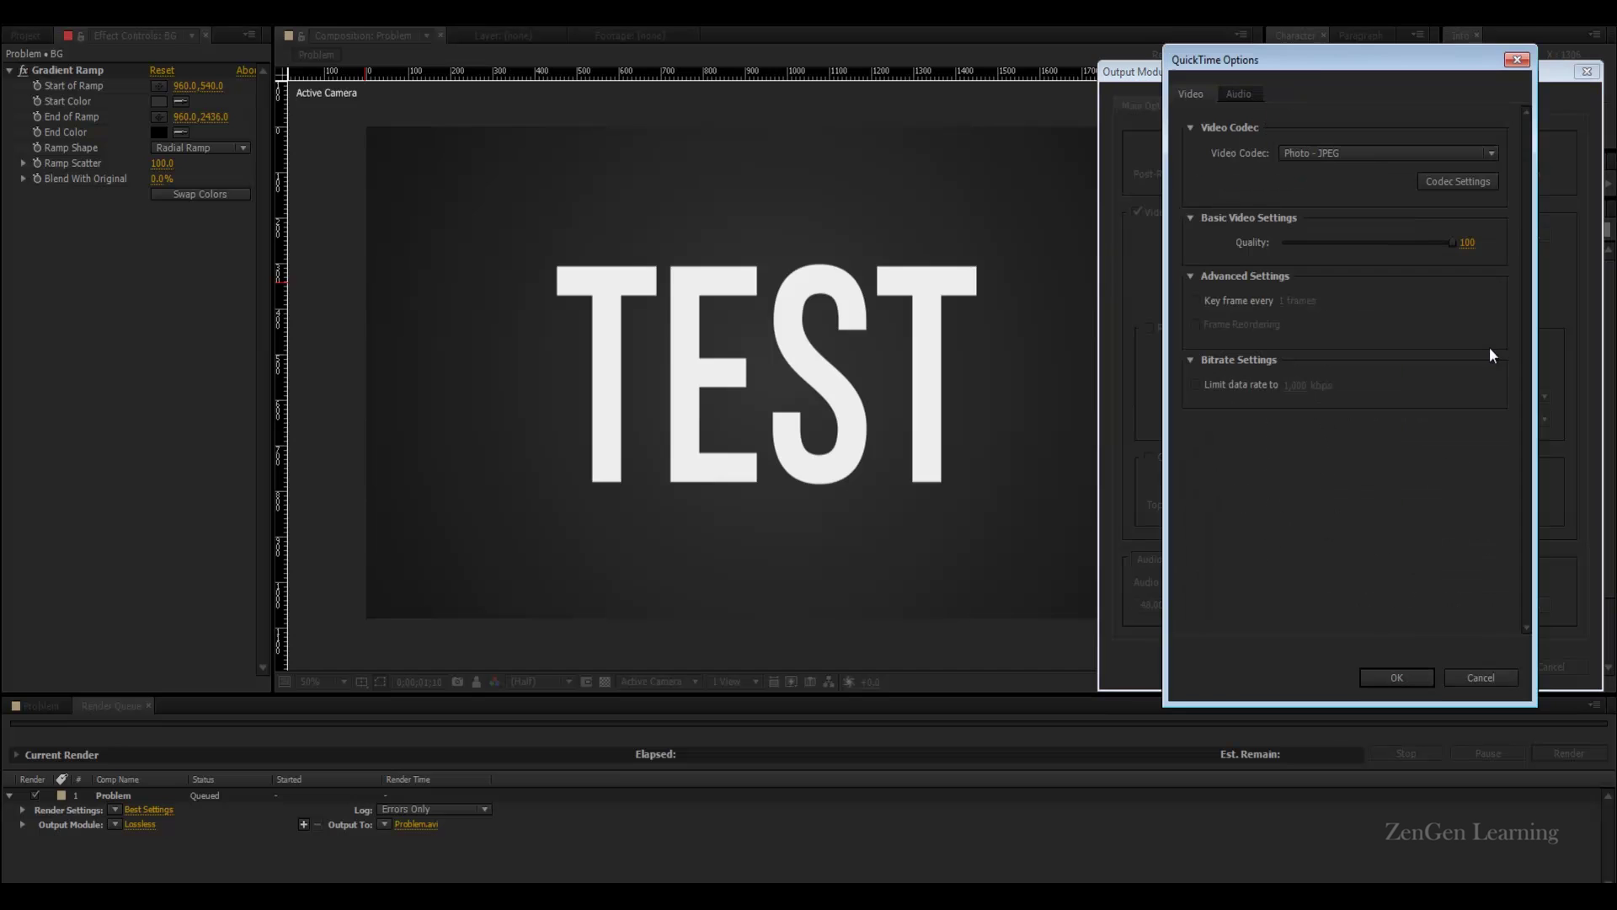
left_click_drag(1307, 60, 945, 67)
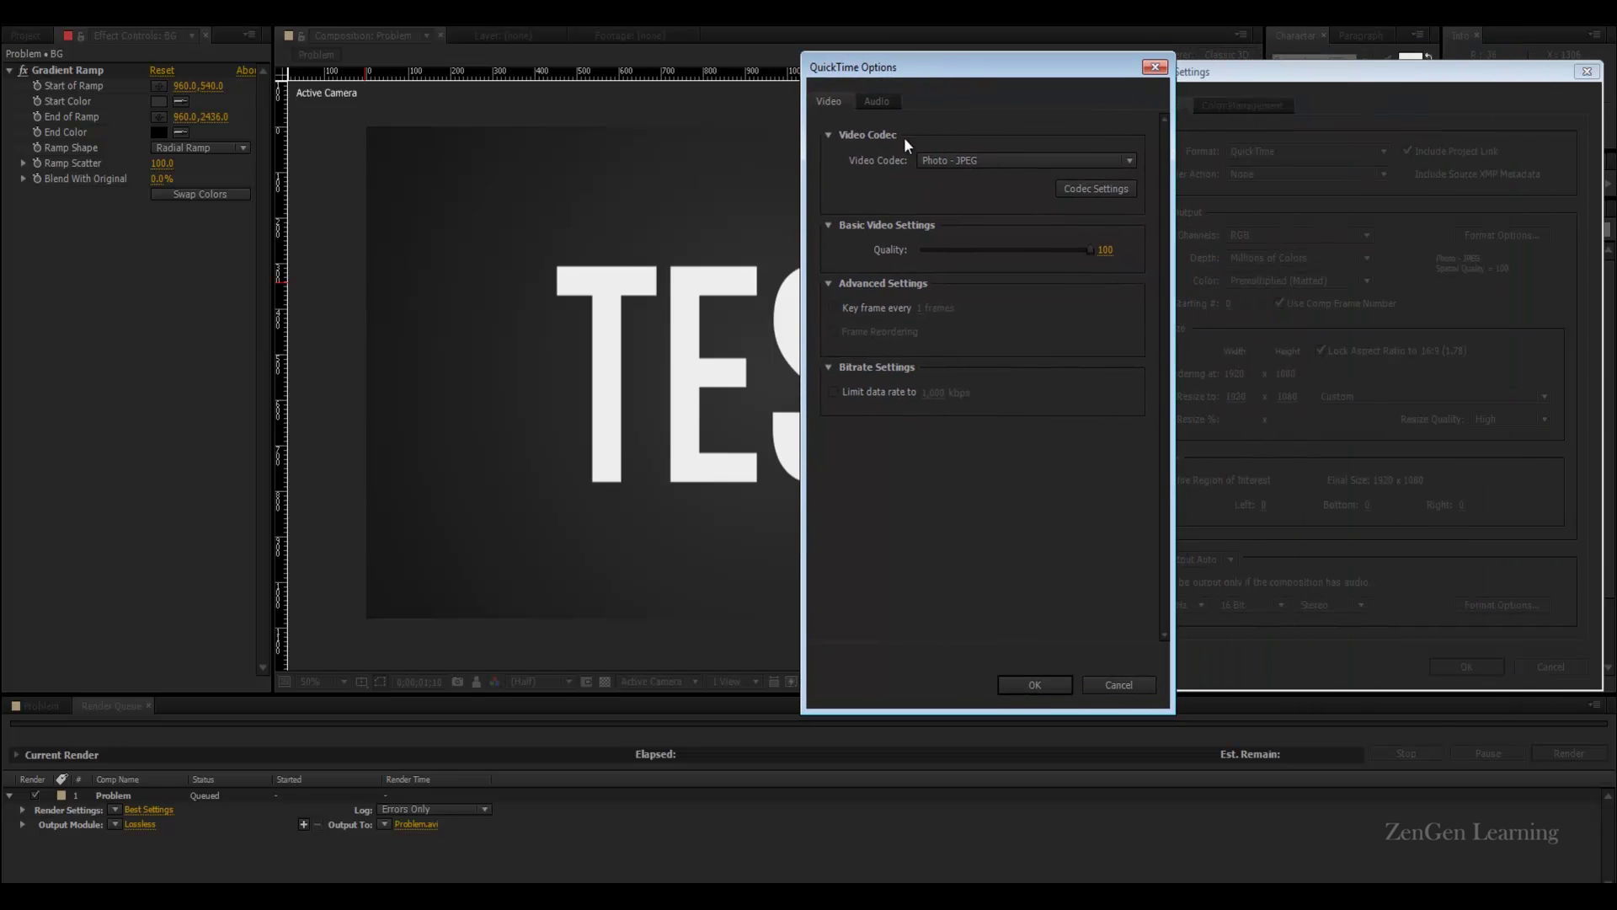
left_click(950, 163)
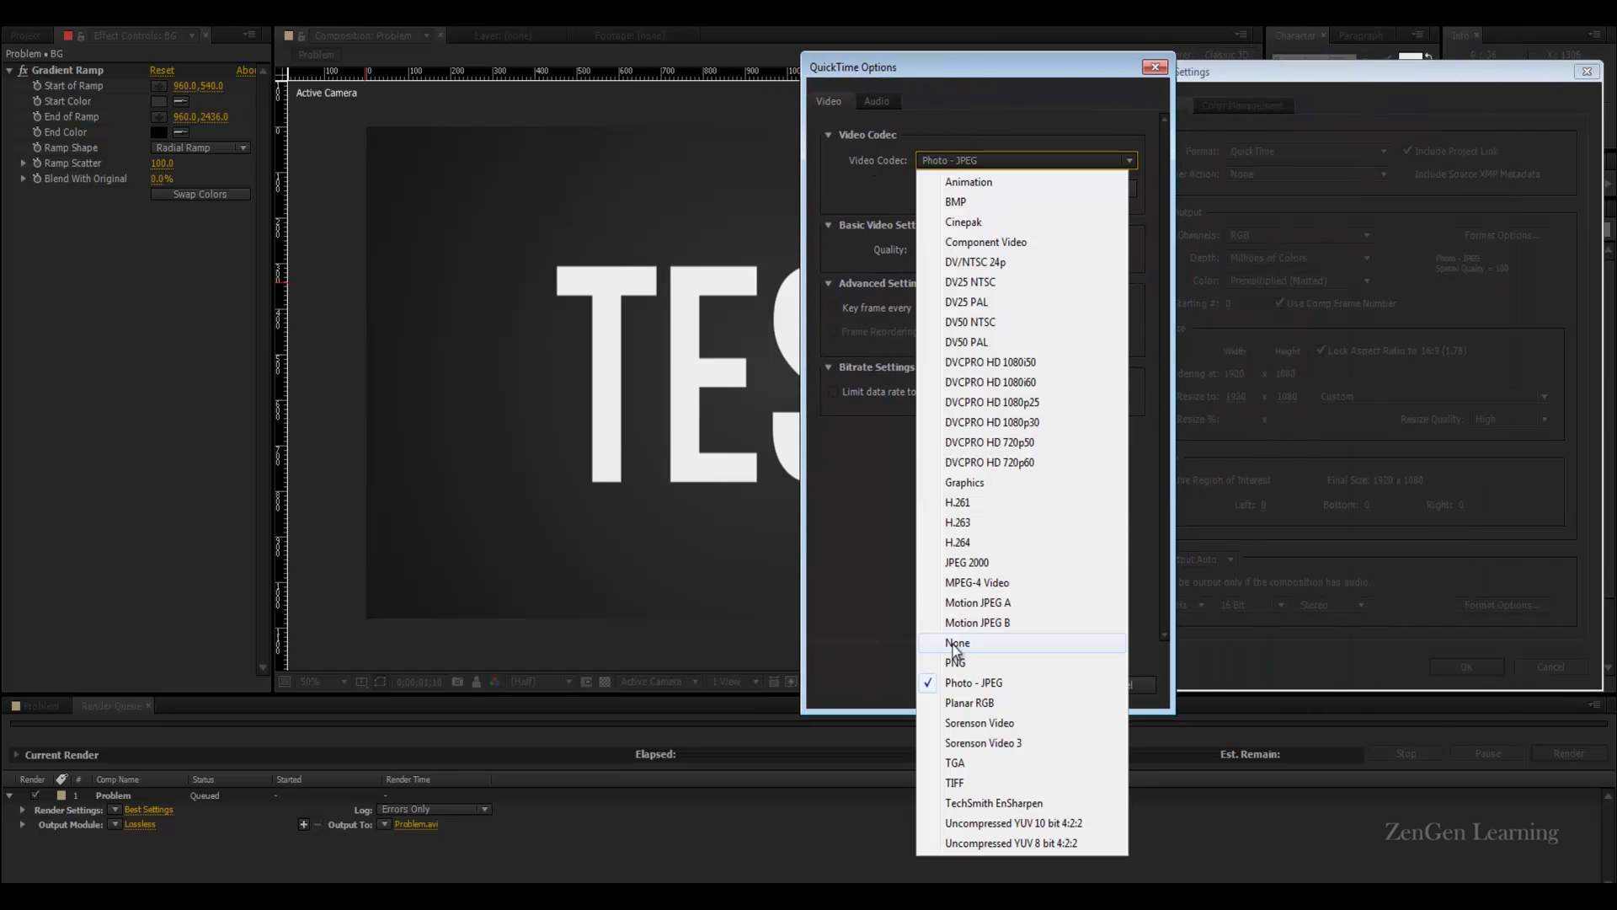
left_click(956, 183)
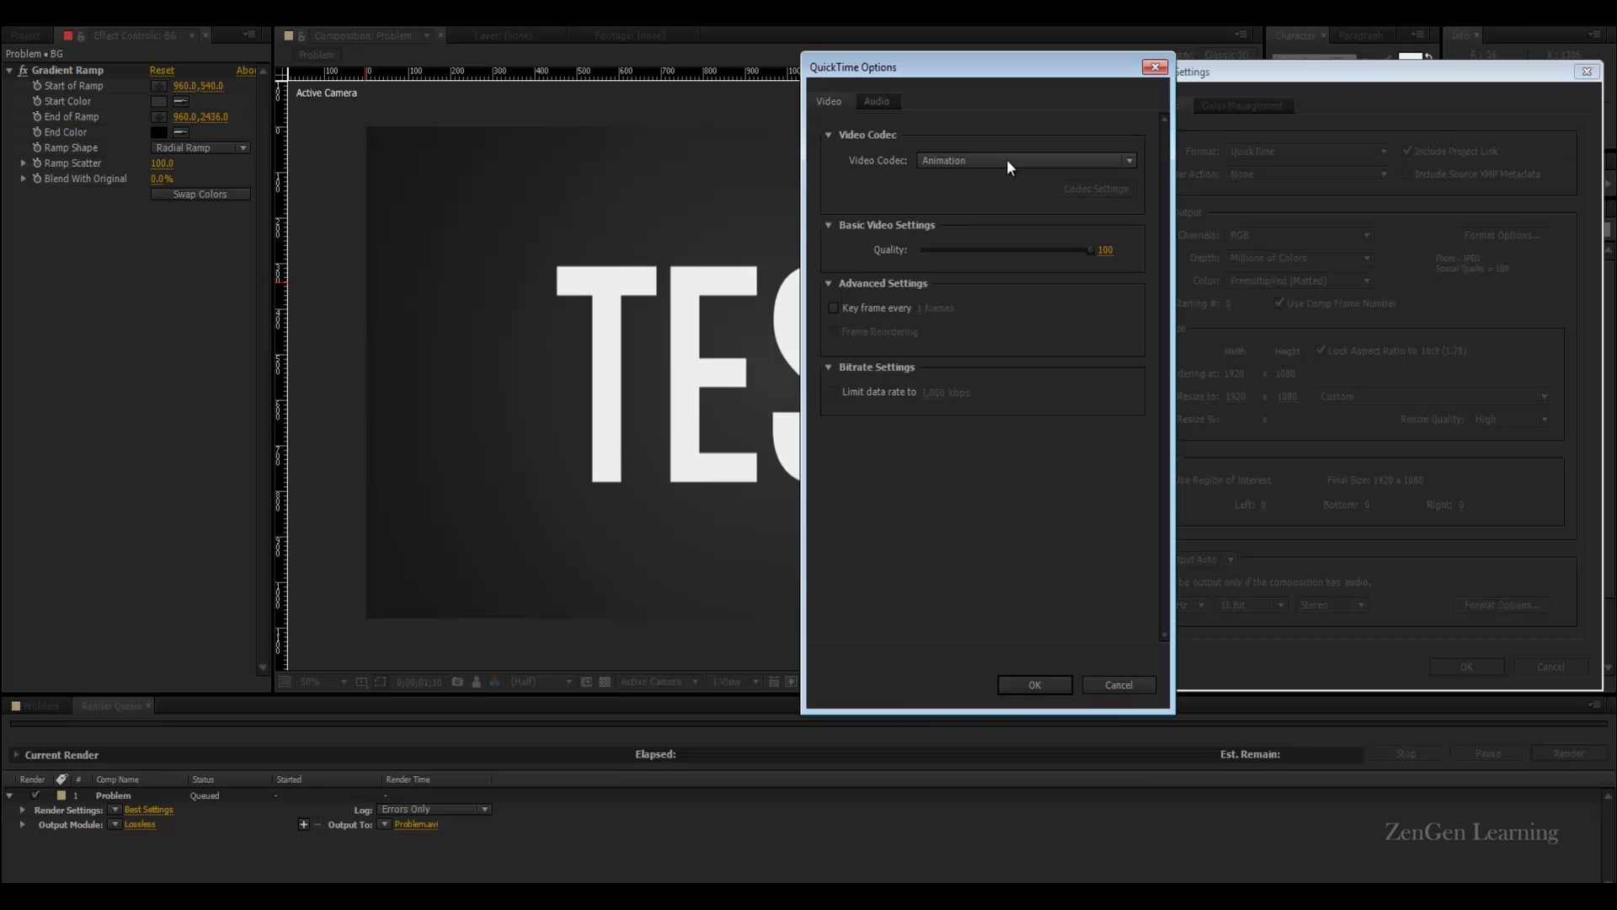
left_click(1007, 160)
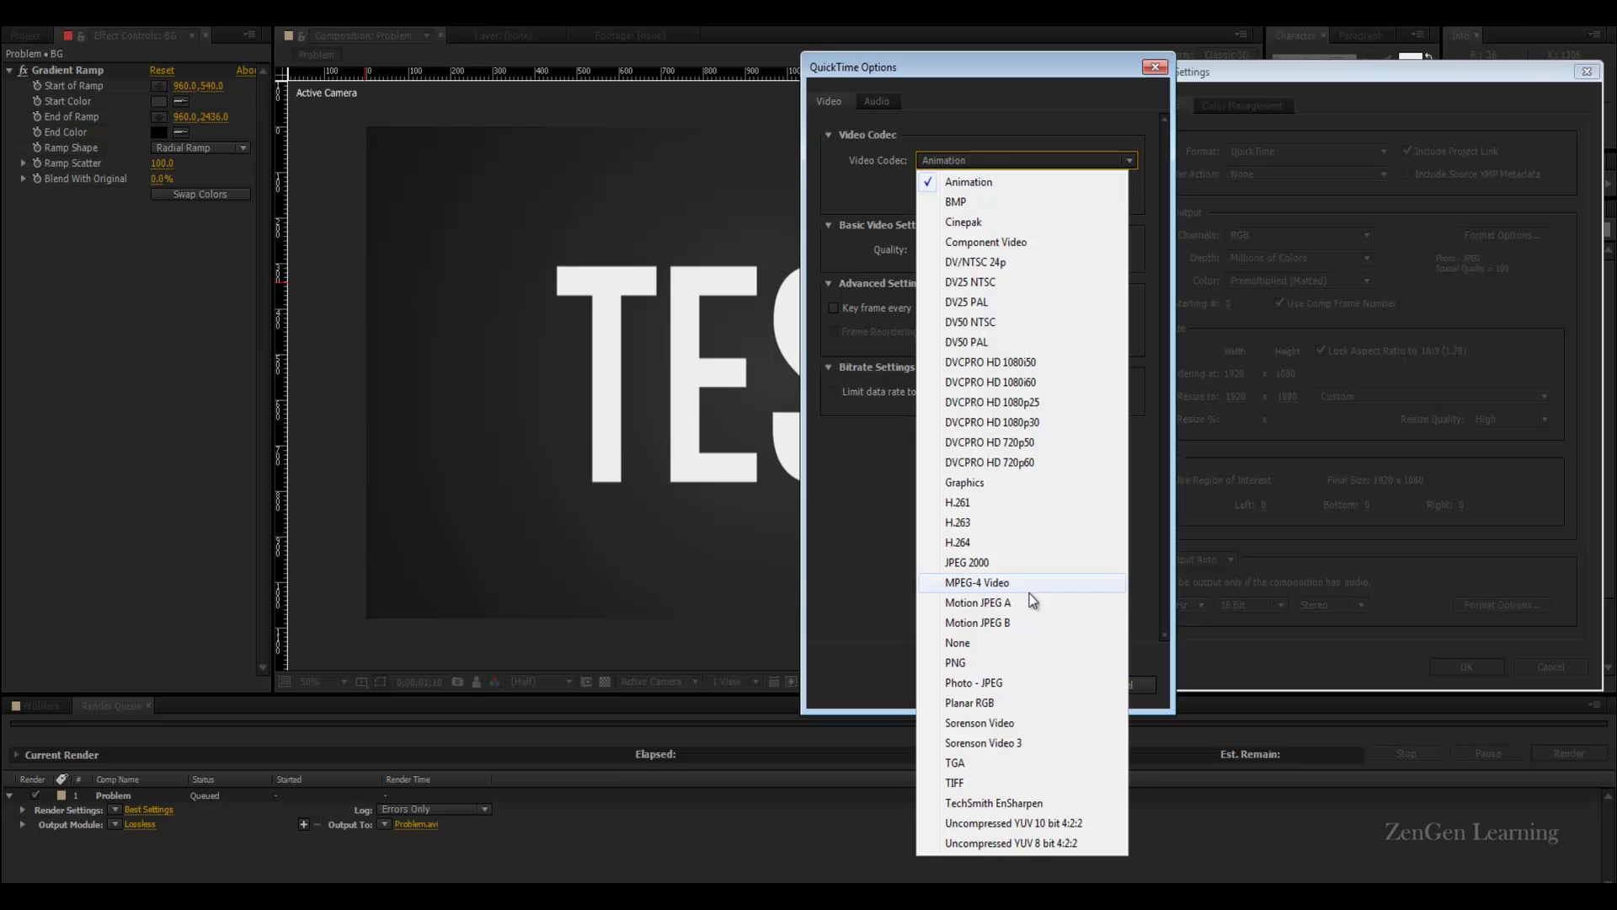
left_click(974, 184)
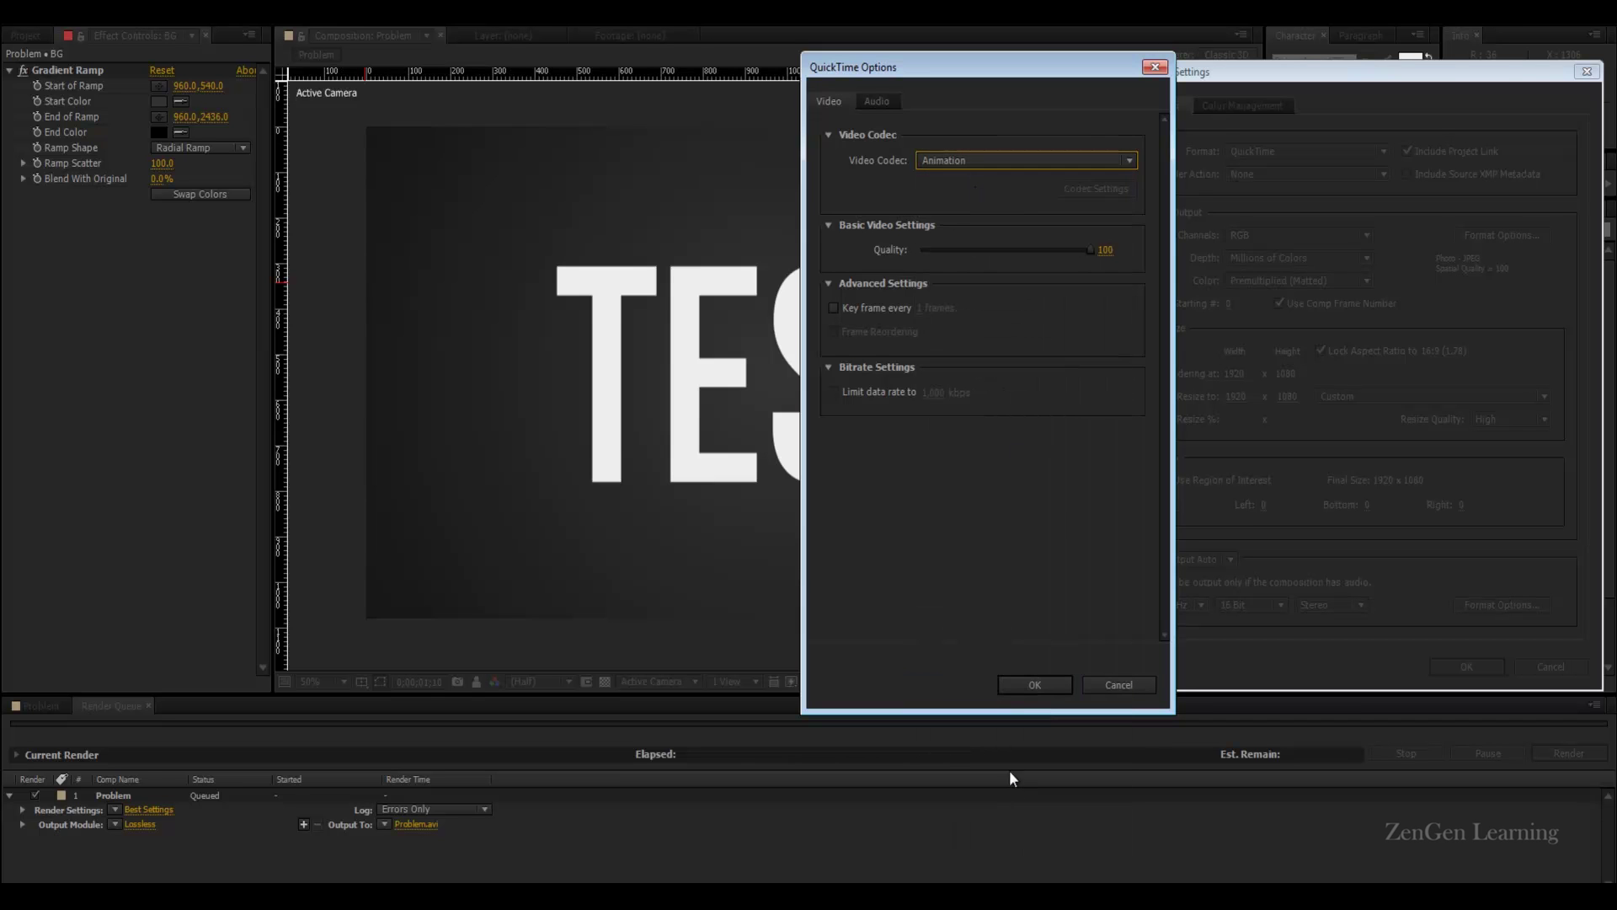
Confirm the Animation codec settings and play the H264 render in QuickTime Player.
left_click(1027, 686)
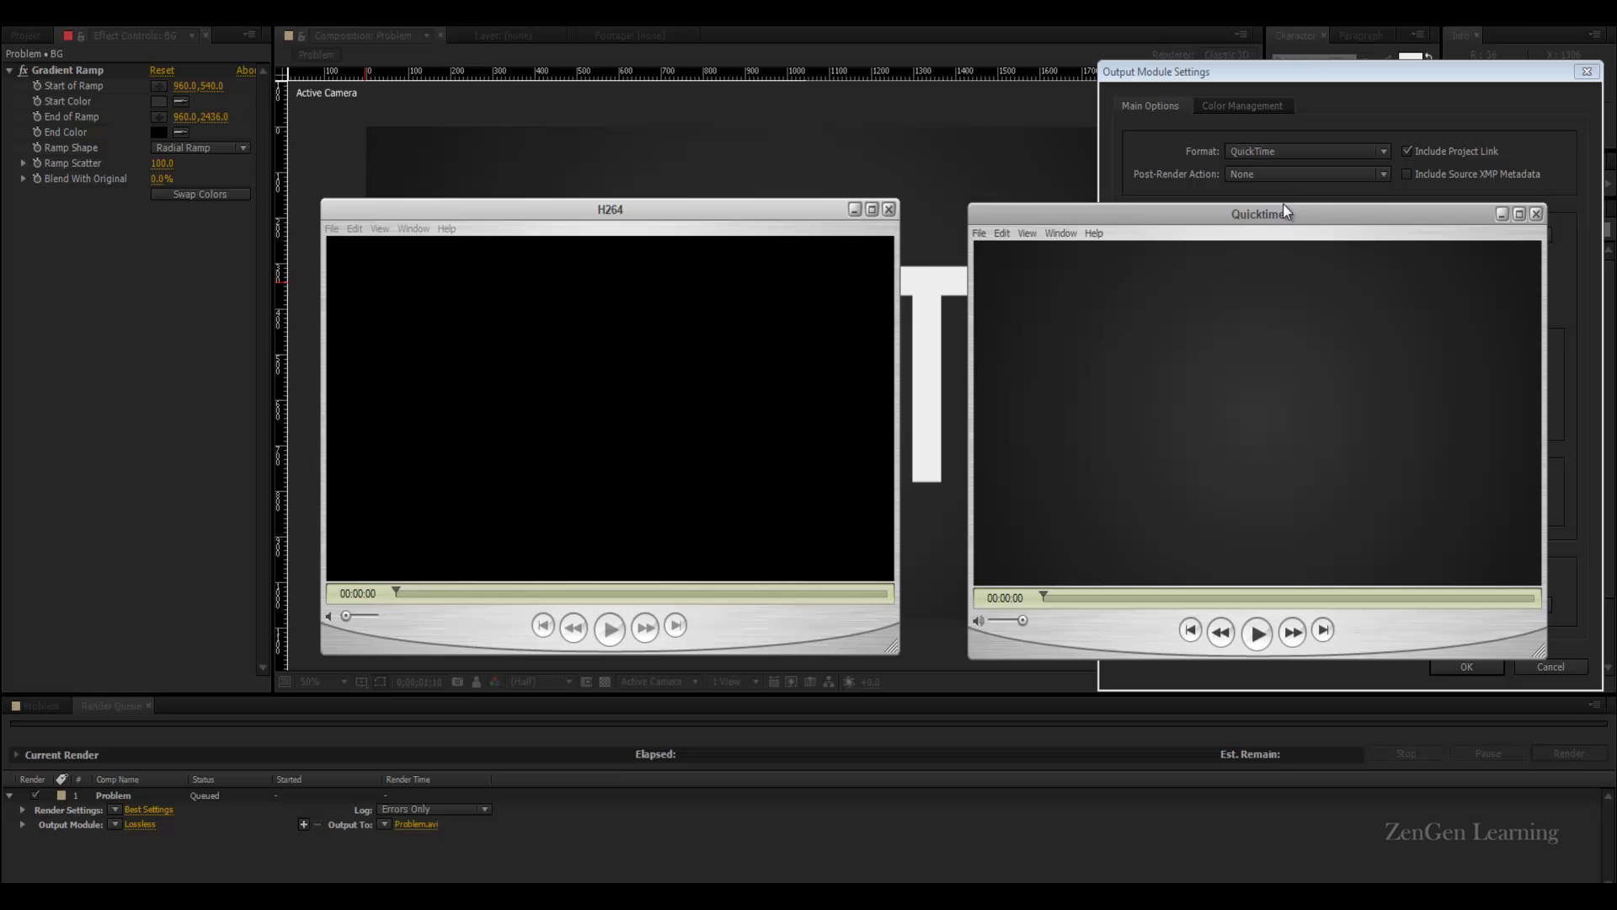
left_click_drag(1275, 213, 1273, 215)
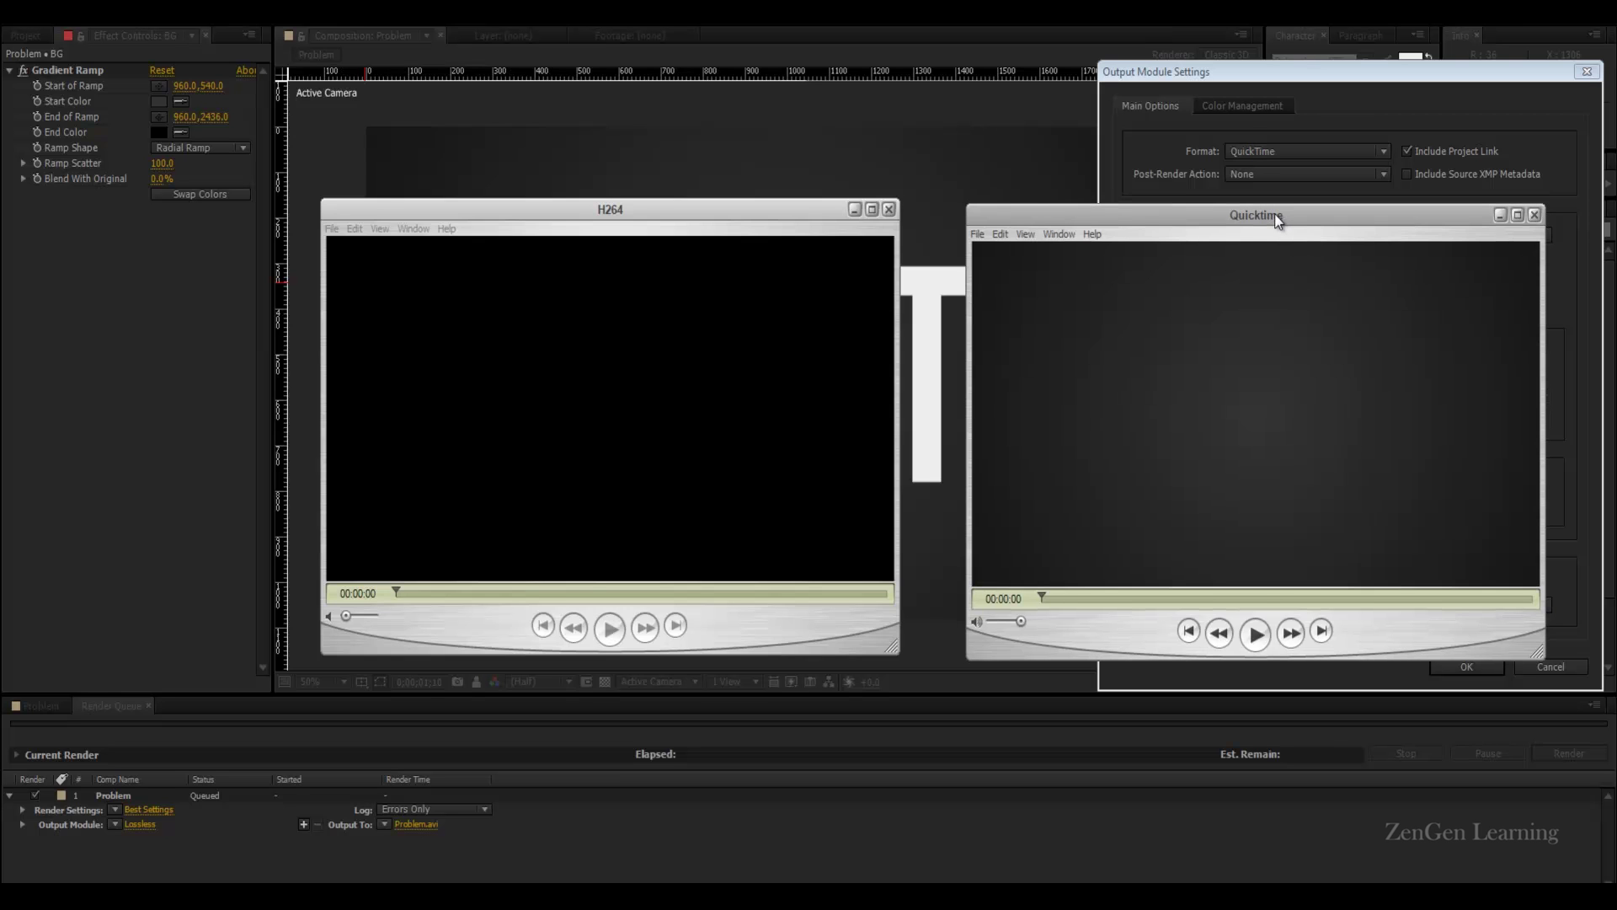
left_click(636, 208)
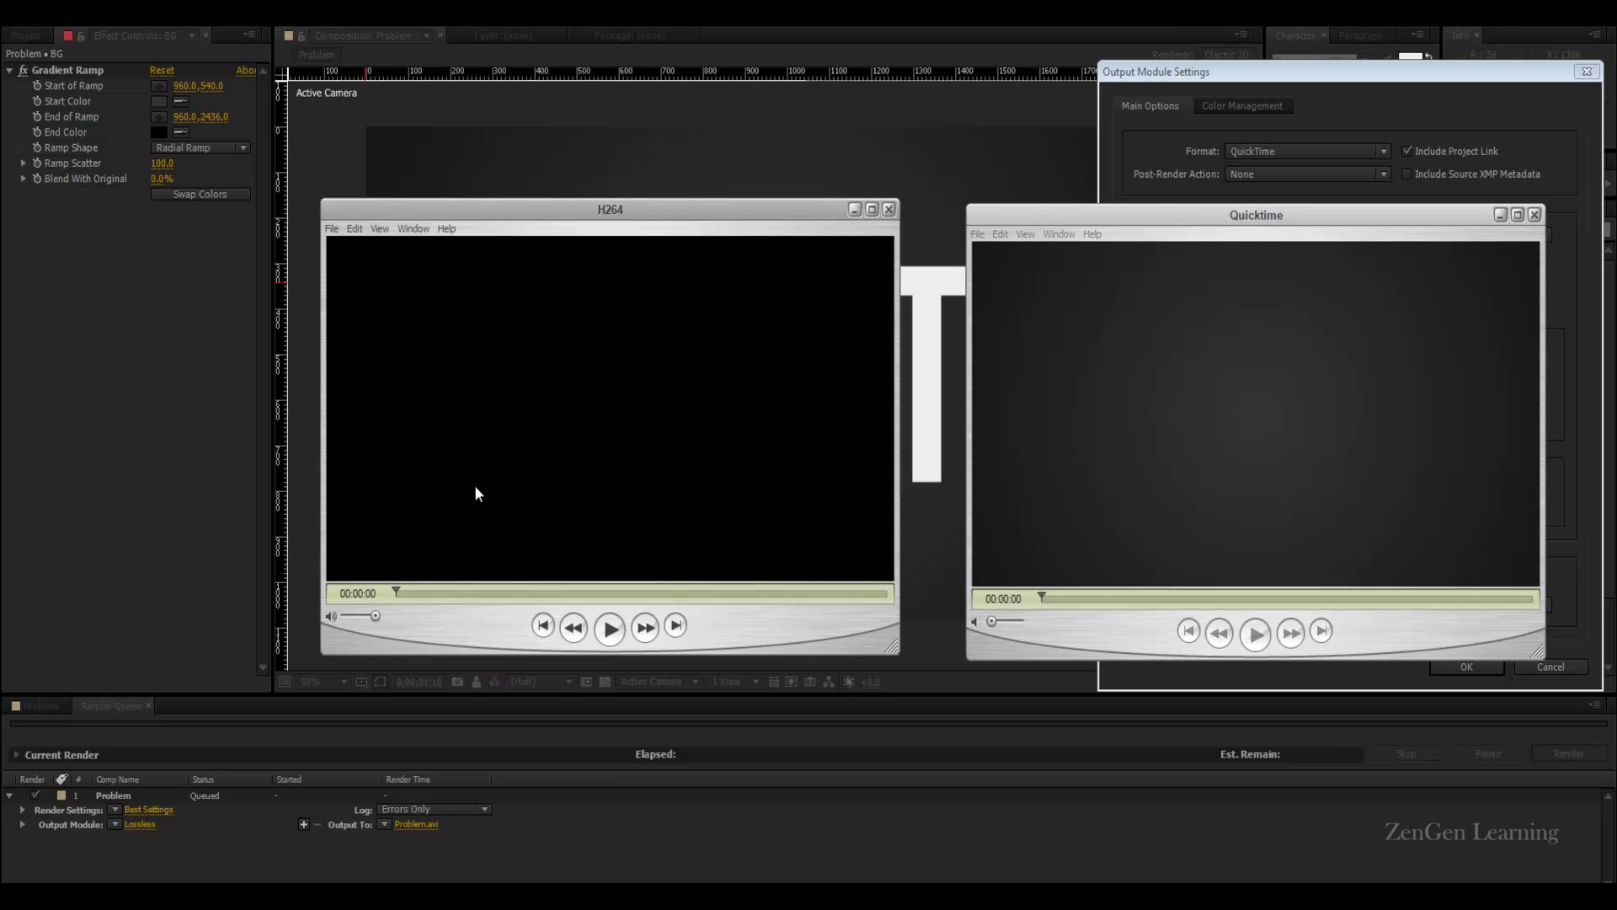
key("space")
Scrub the H264 and Quicktime renders to the TEST frame to compare their gradients.
left_click_drag(414, 594, 494, 591)
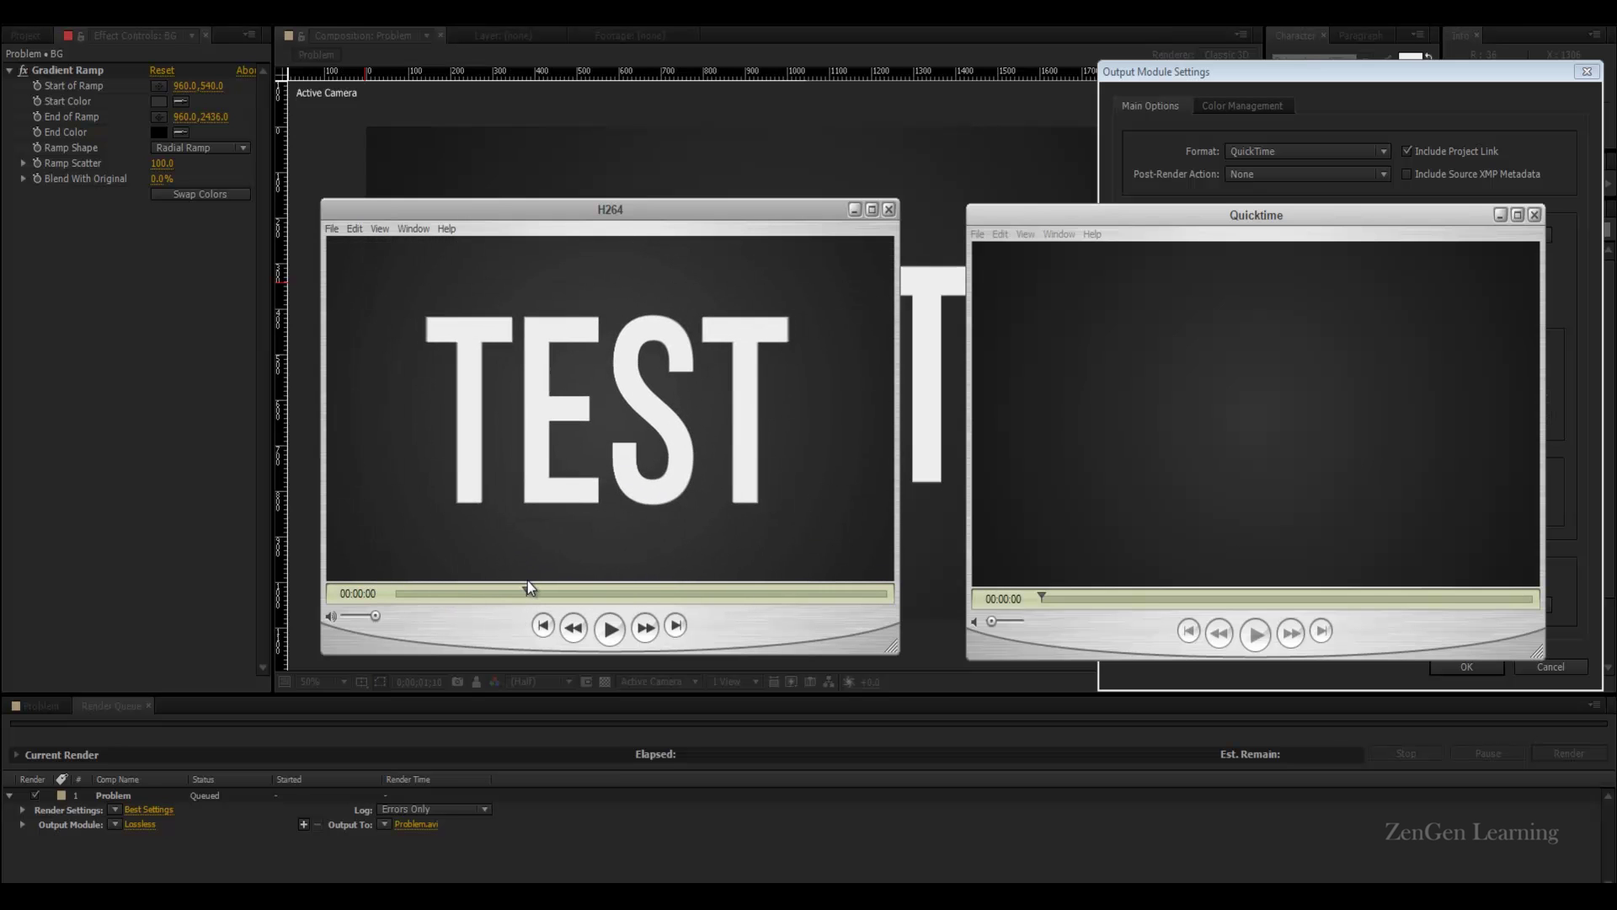
left_click_drag(527, 581, 417, 594)
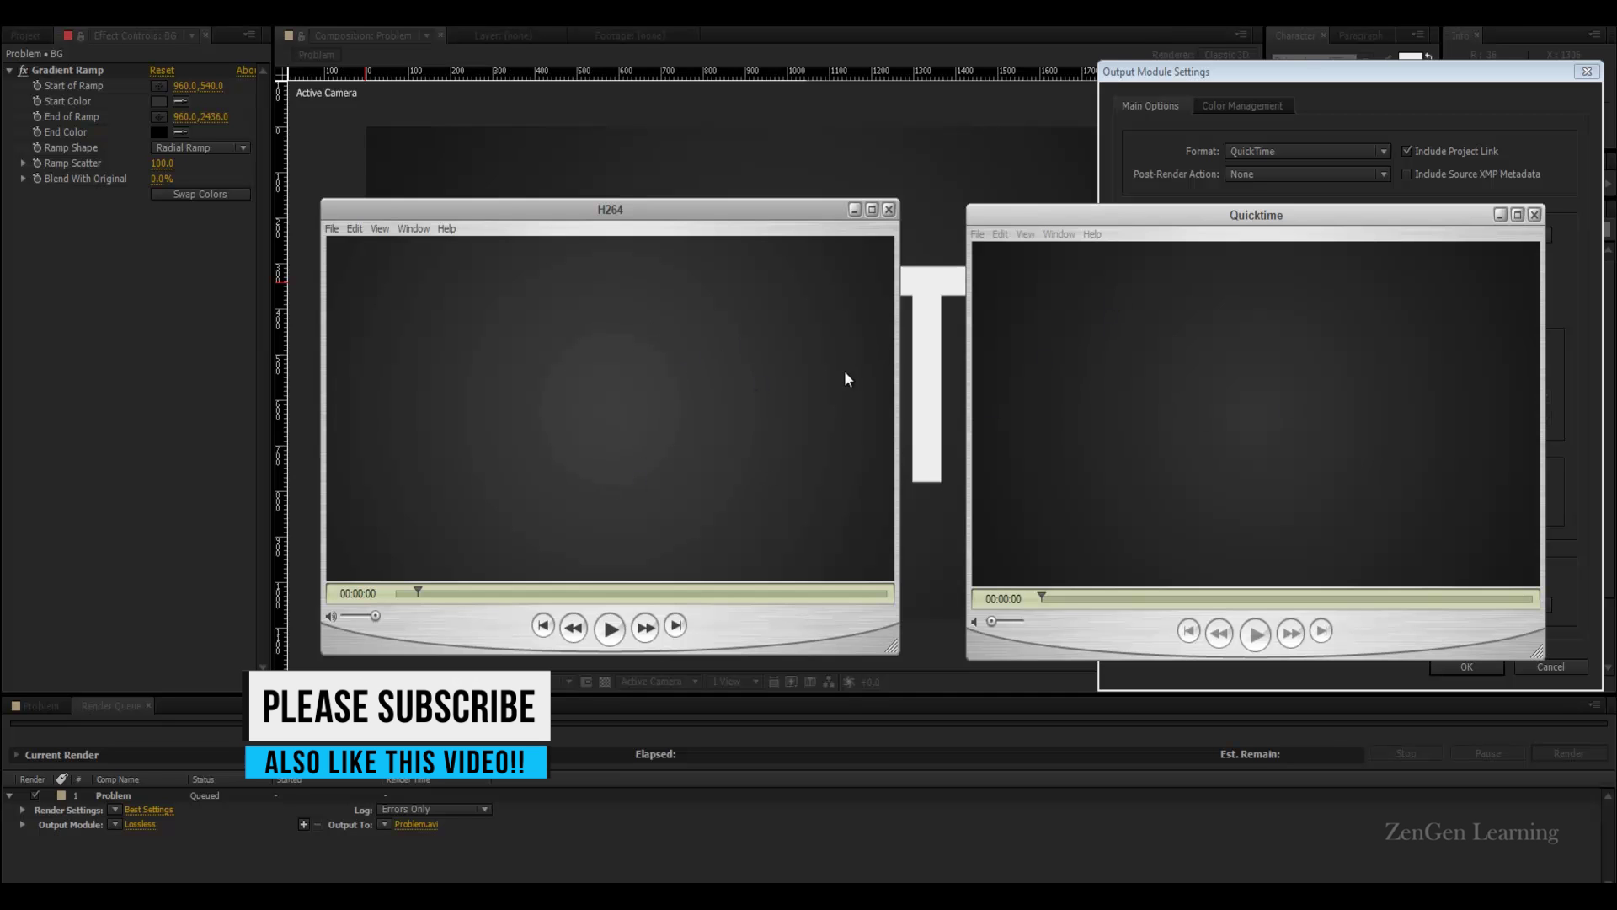
mouse_move(411, 593)
left_mouse_down()
mouse_move(431, 599)
mouse_move(409, 602)
left_mouse_up()
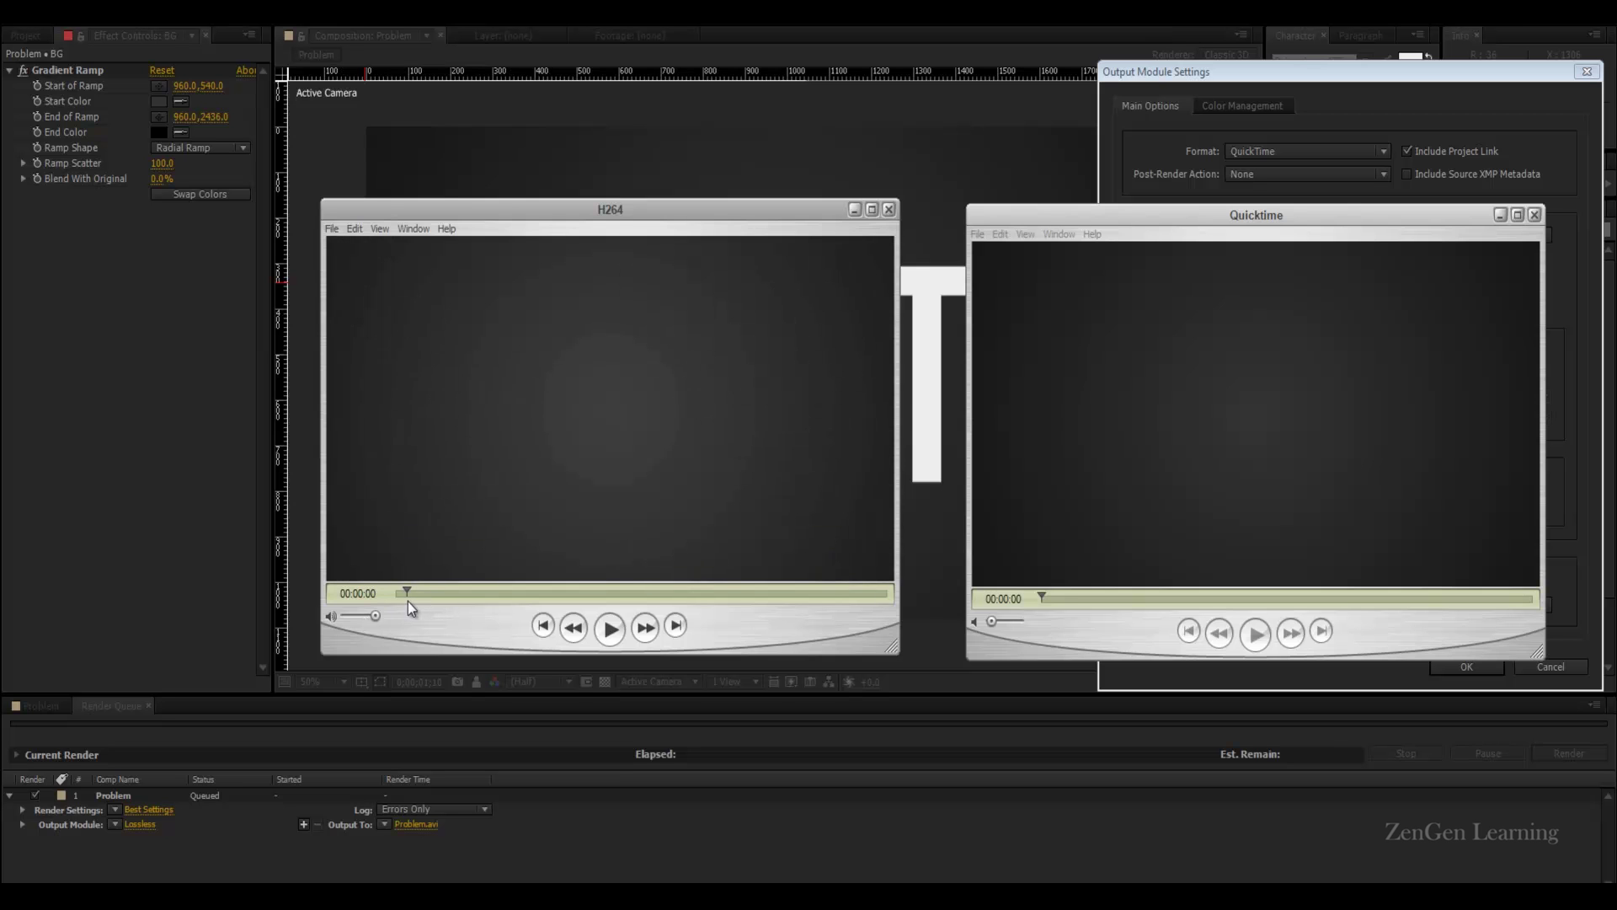
left_click(1139, 212)
left_click_drag(1058, 603, 1138, 607)
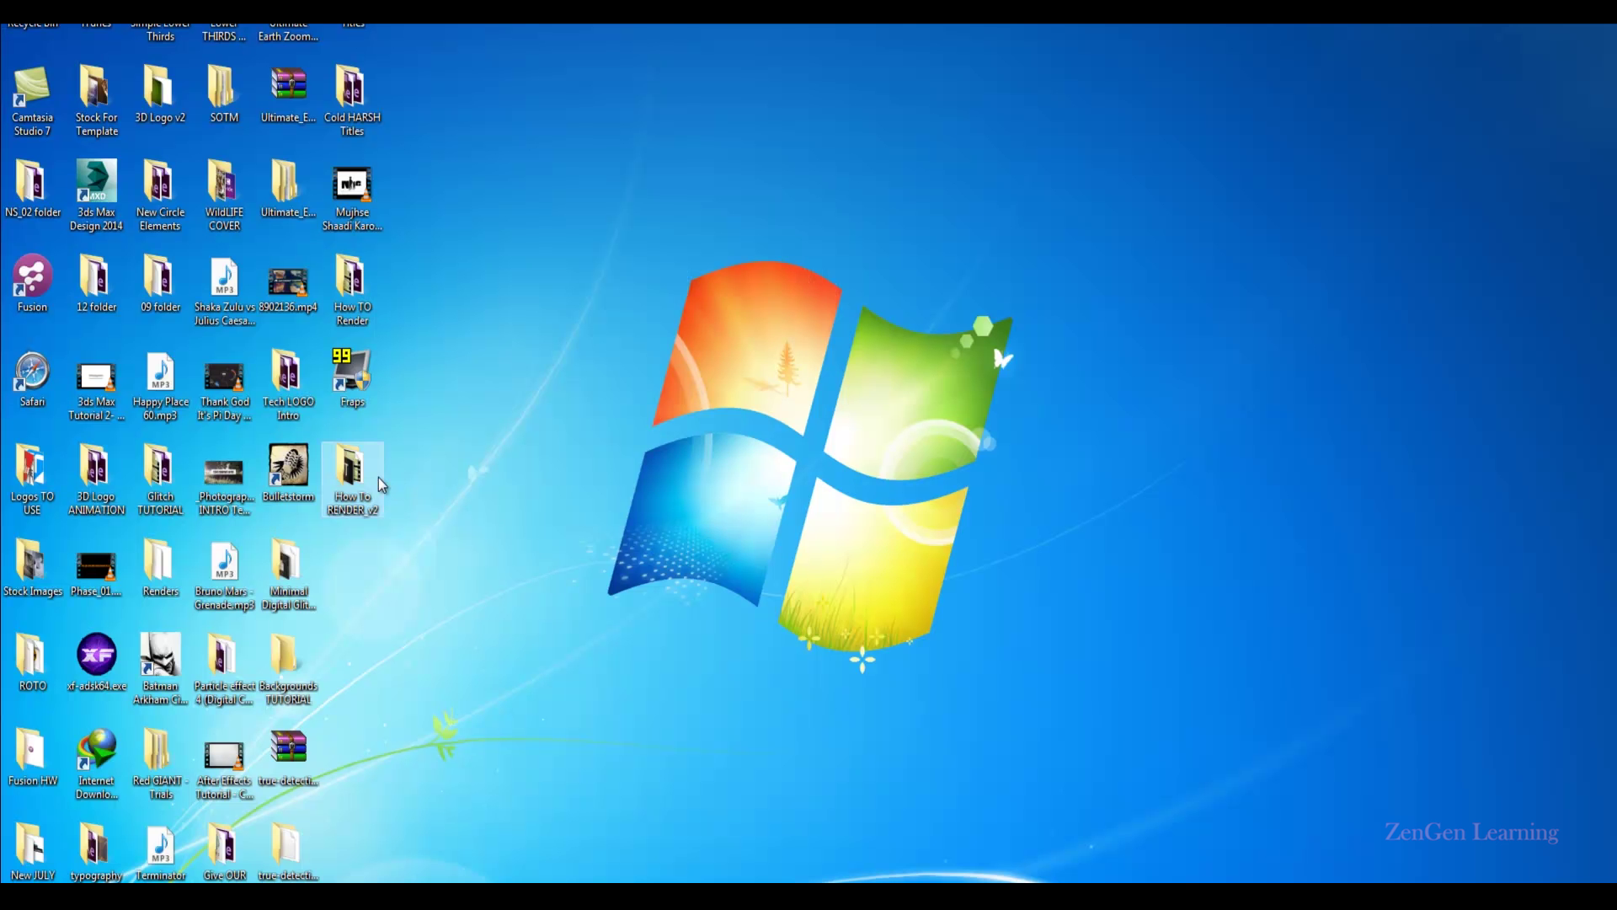
double_click(376, 474)
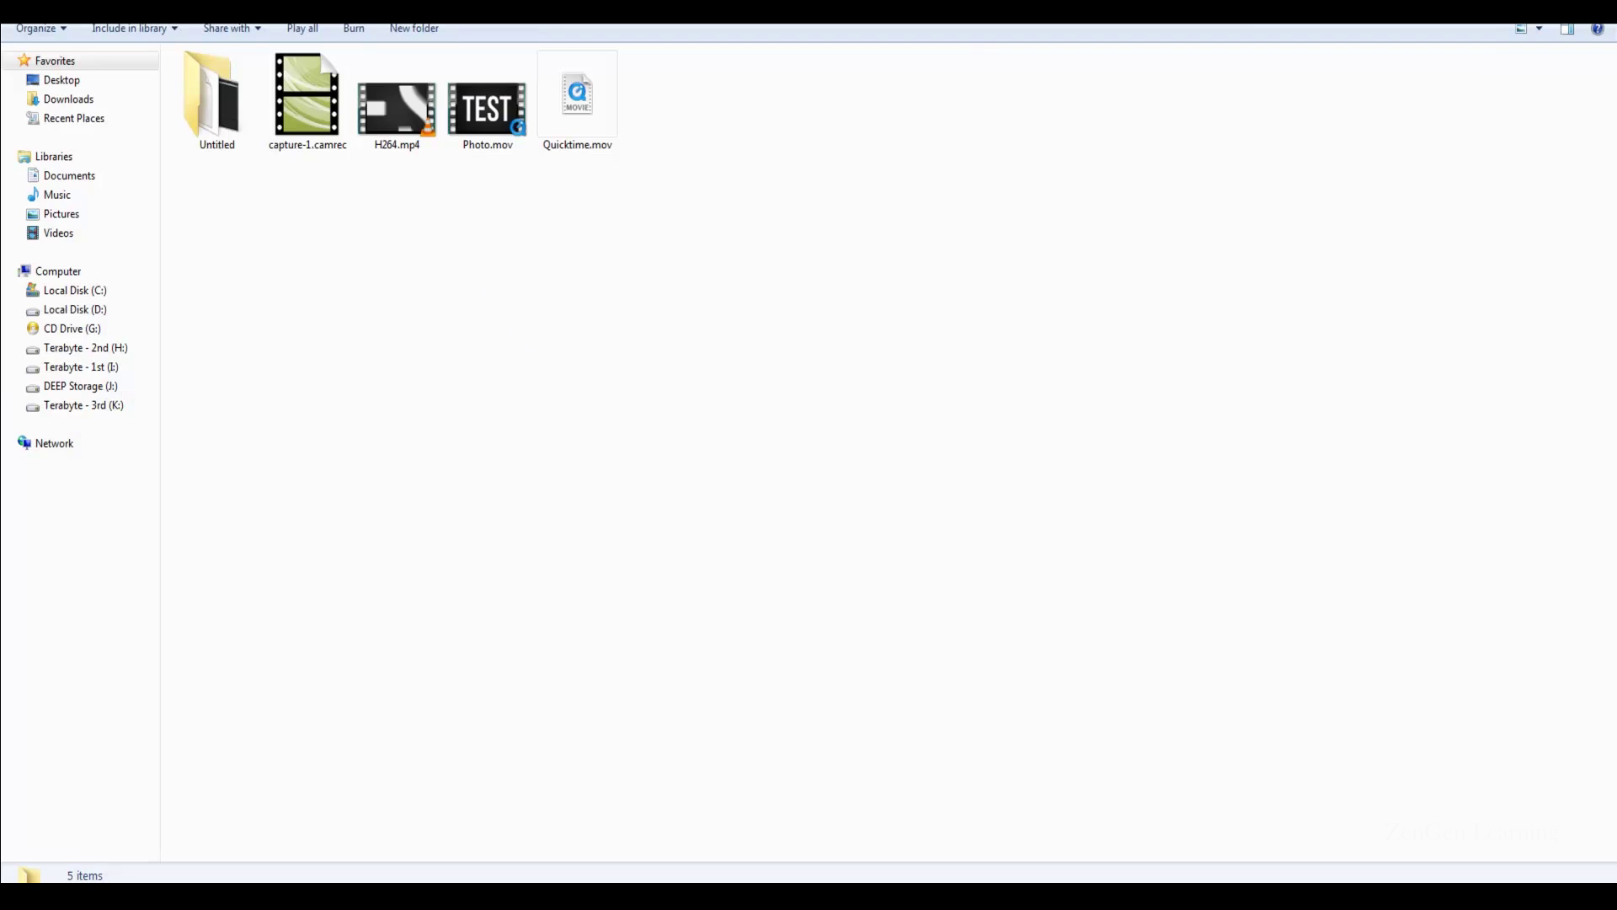
left_click_drag(480, 236, 393, 107)
left_click(413, 584)
left_click(578, 103)
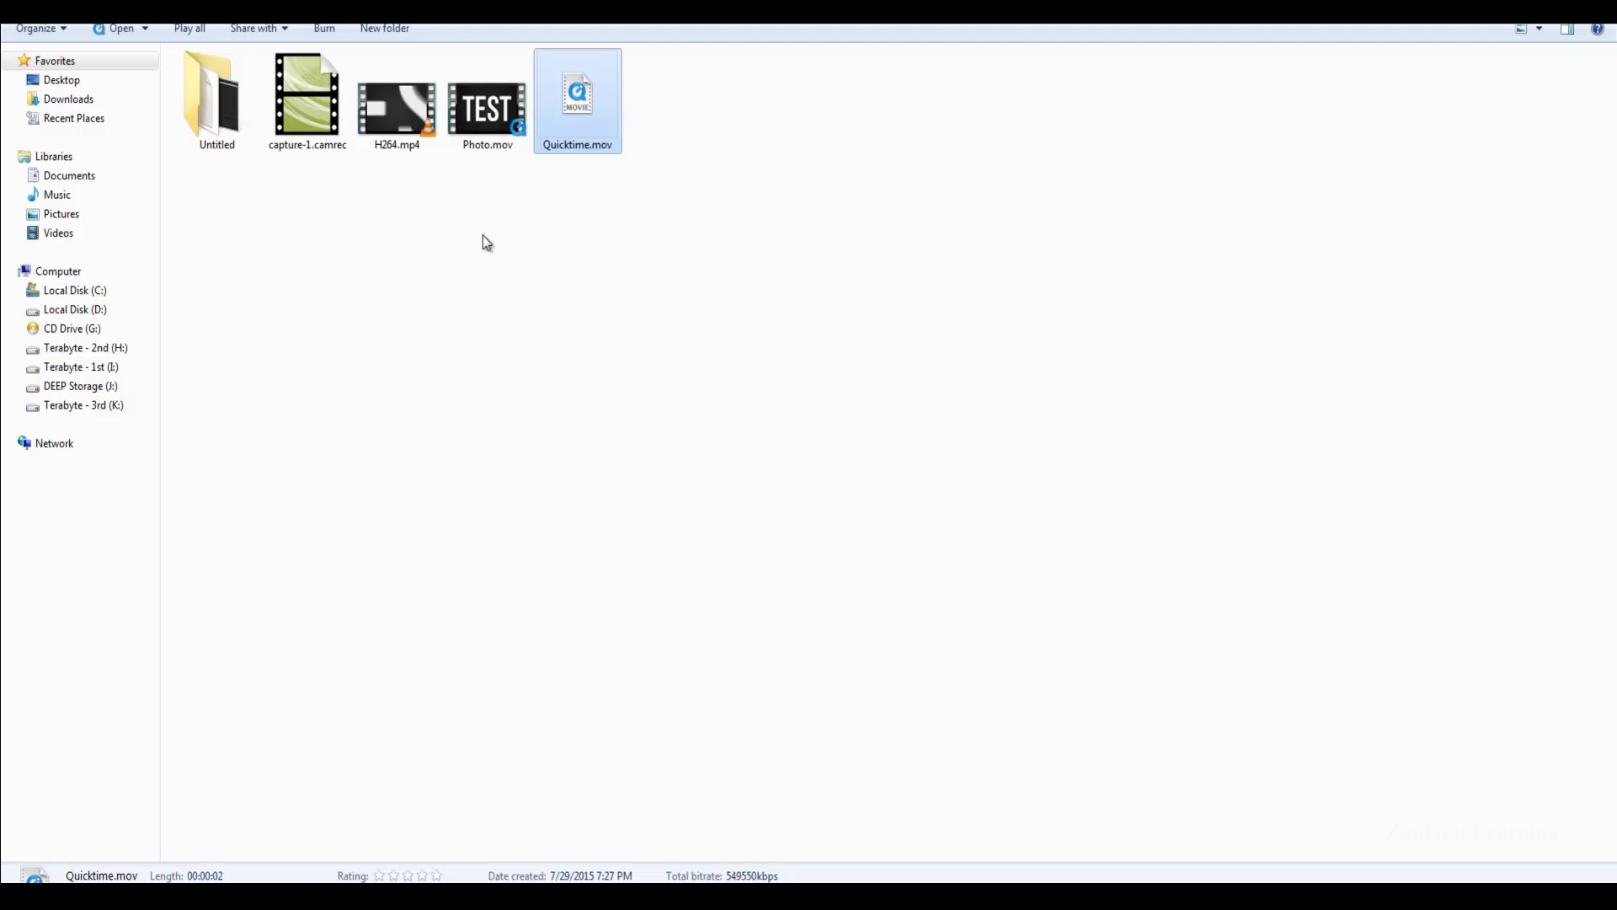
left_click(381, 107)
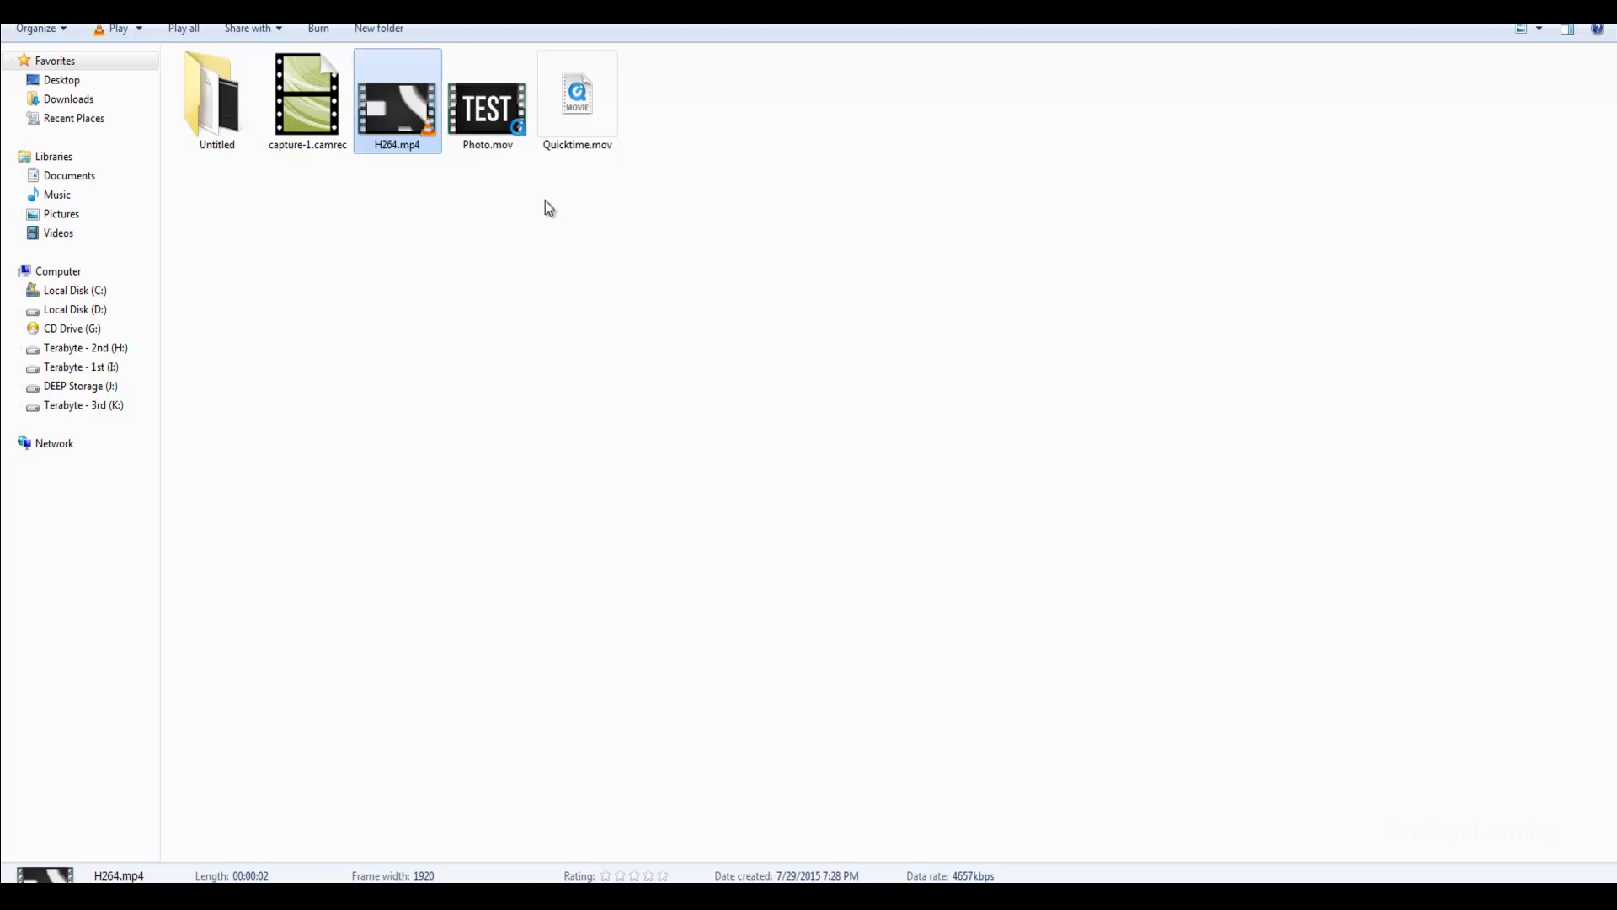
left_click_drag(709, 198, 576, 81)
left_click_drag(632, 214, 563, 67)
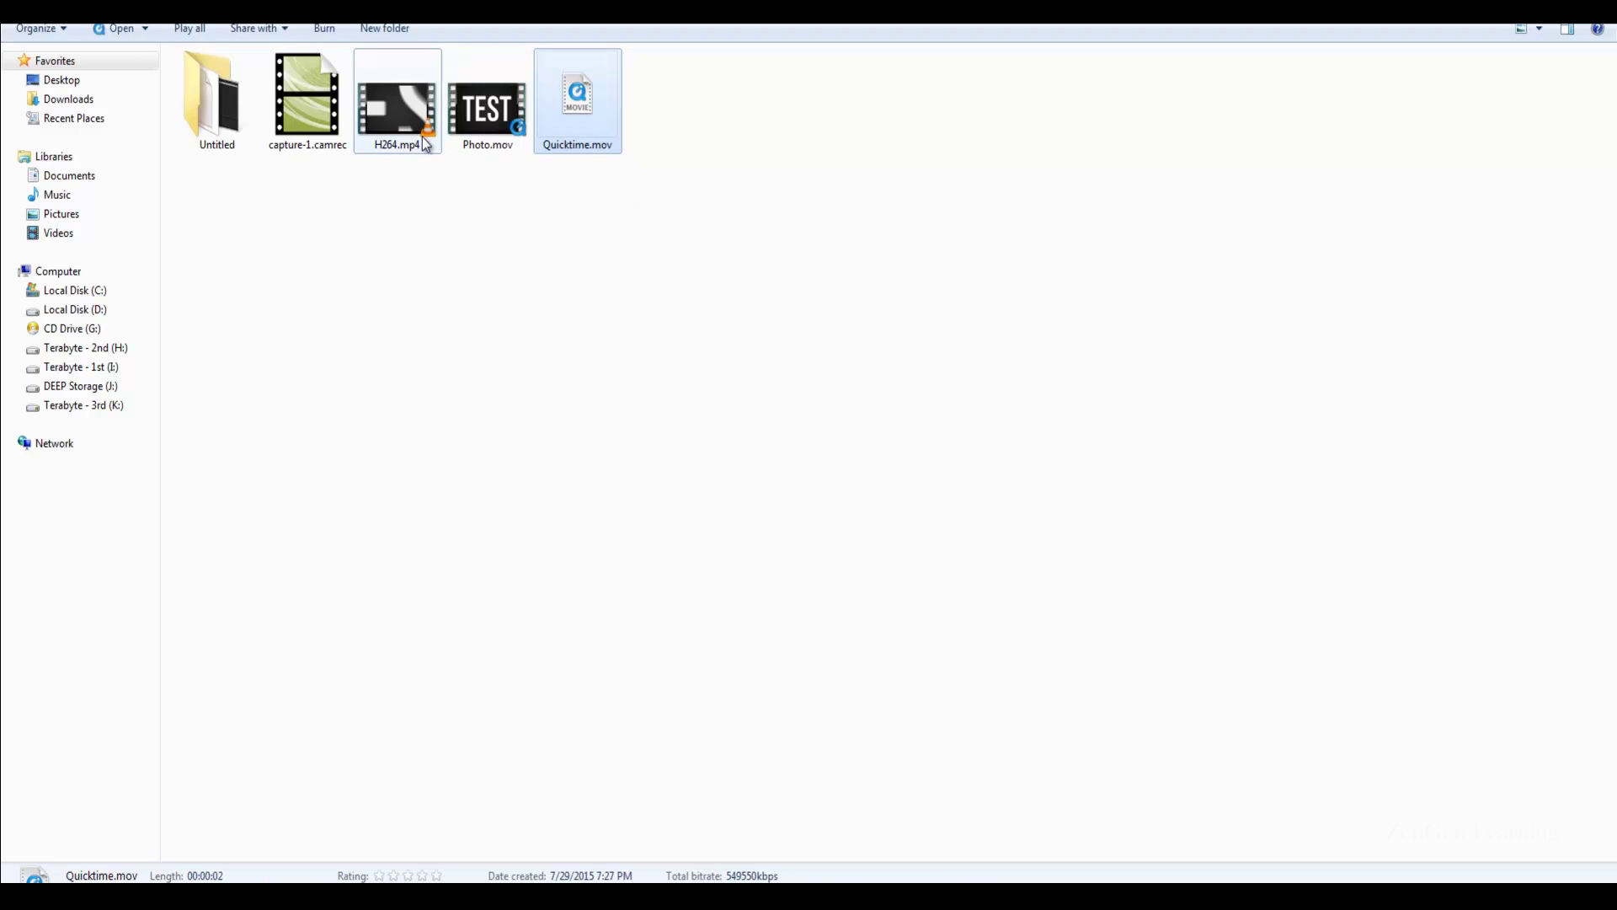
left_click_drag(410, 244, 398, 134)
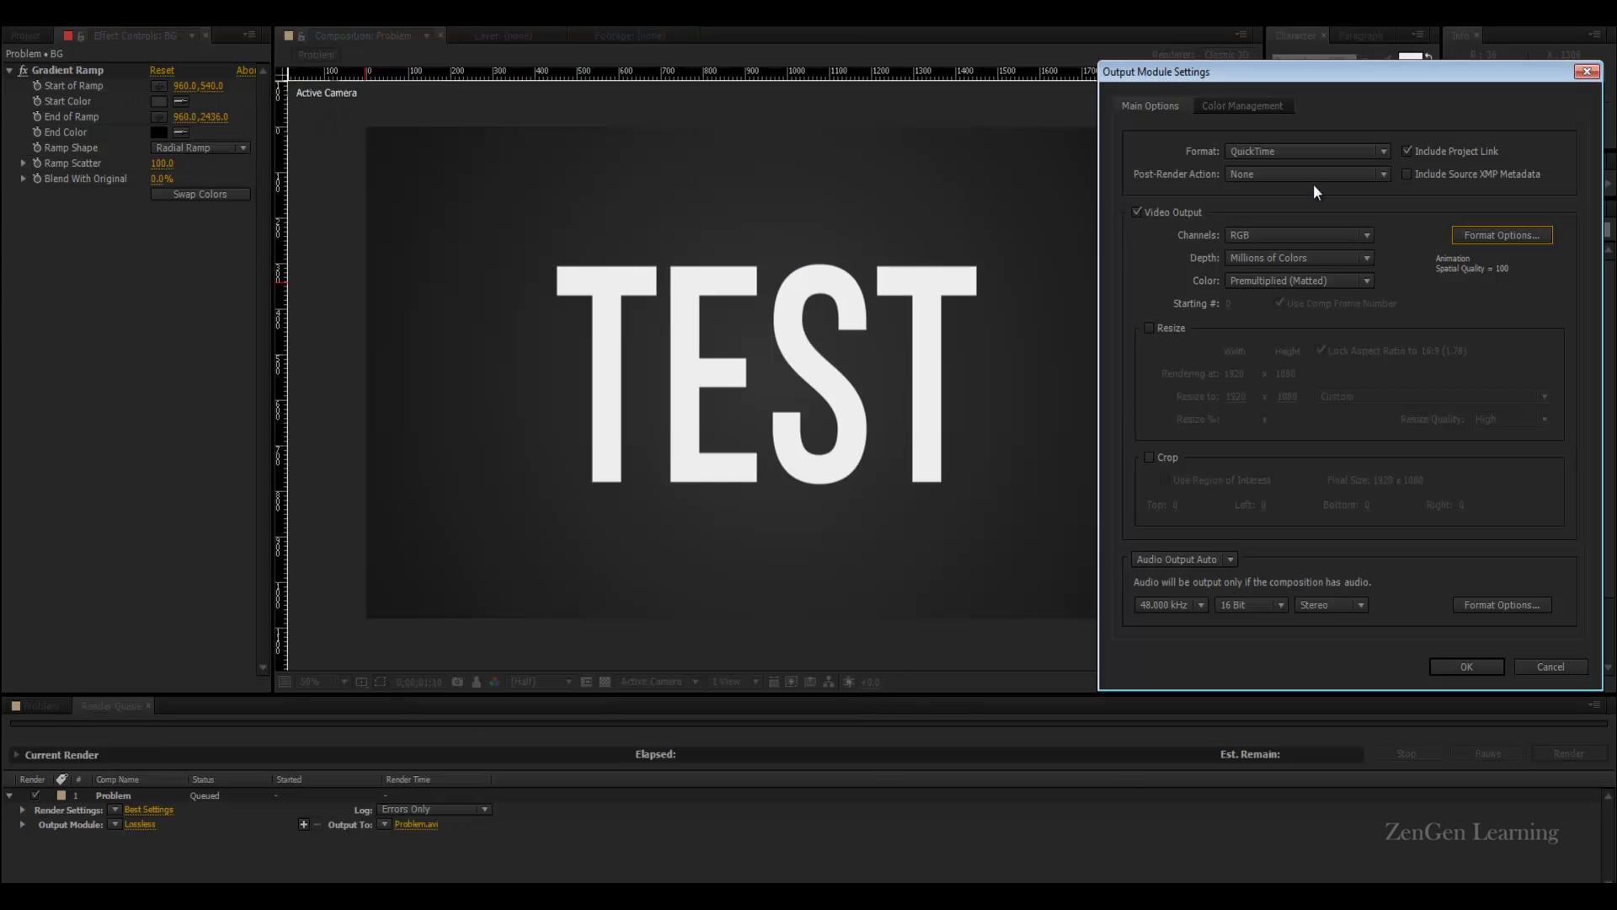
Switch the output format to H.264 (MainConcept, 6.00 Mbps), then reopen the Format list.
left_click_drag(1314, 80, 1320, 95)
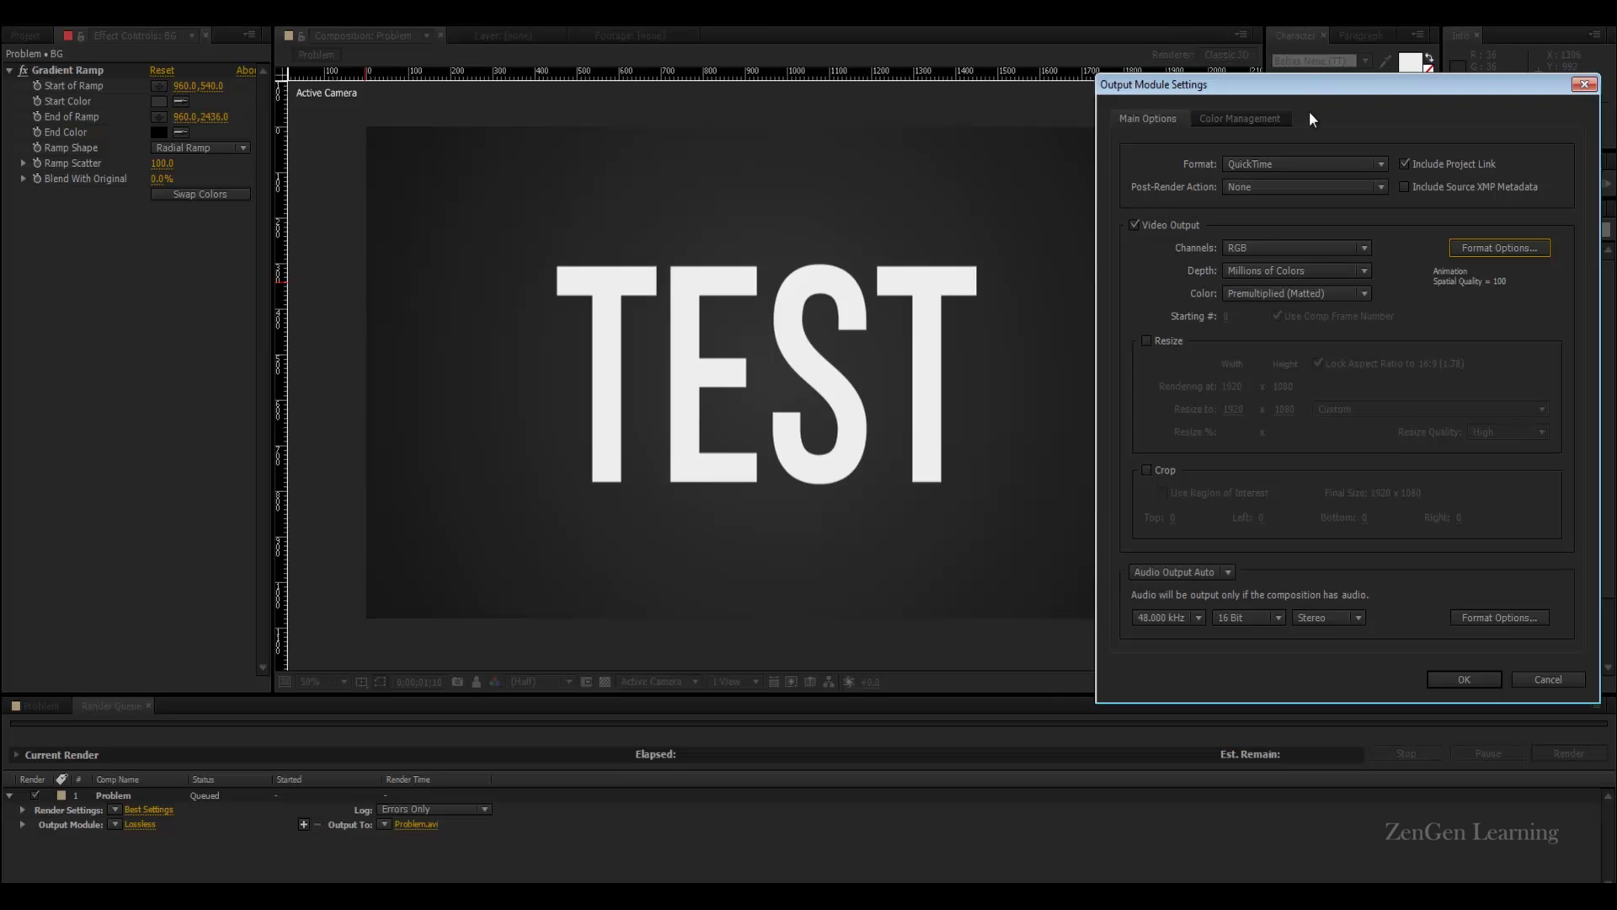
left_click(1282, 157)
left_click(1281, 277)
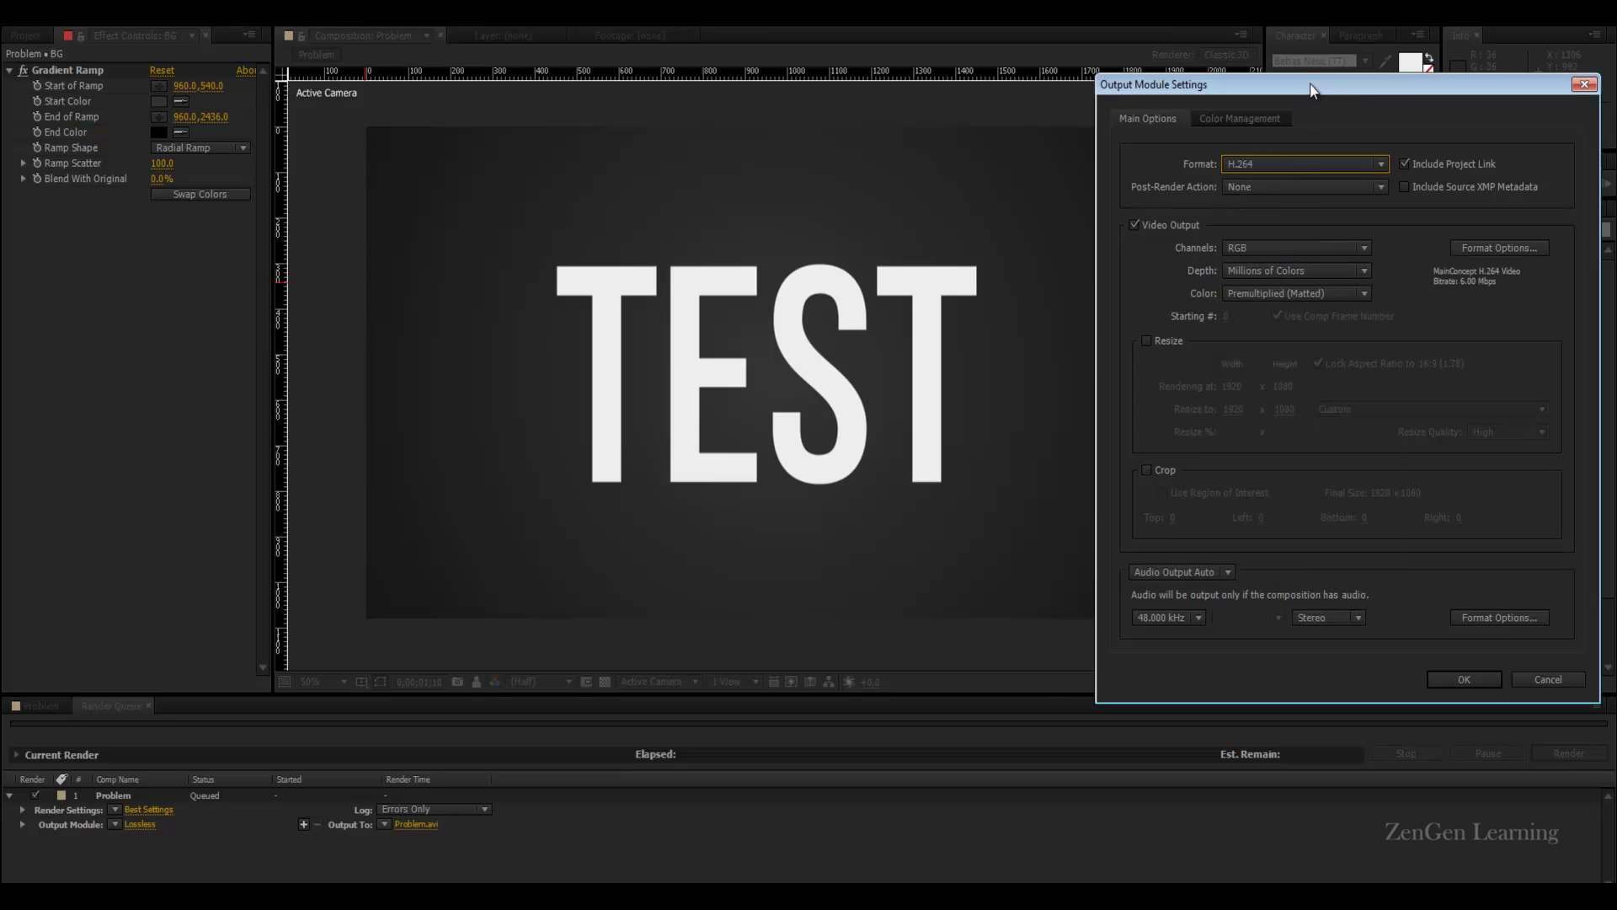
left_click_drag(1311, 88, 1312, 73)
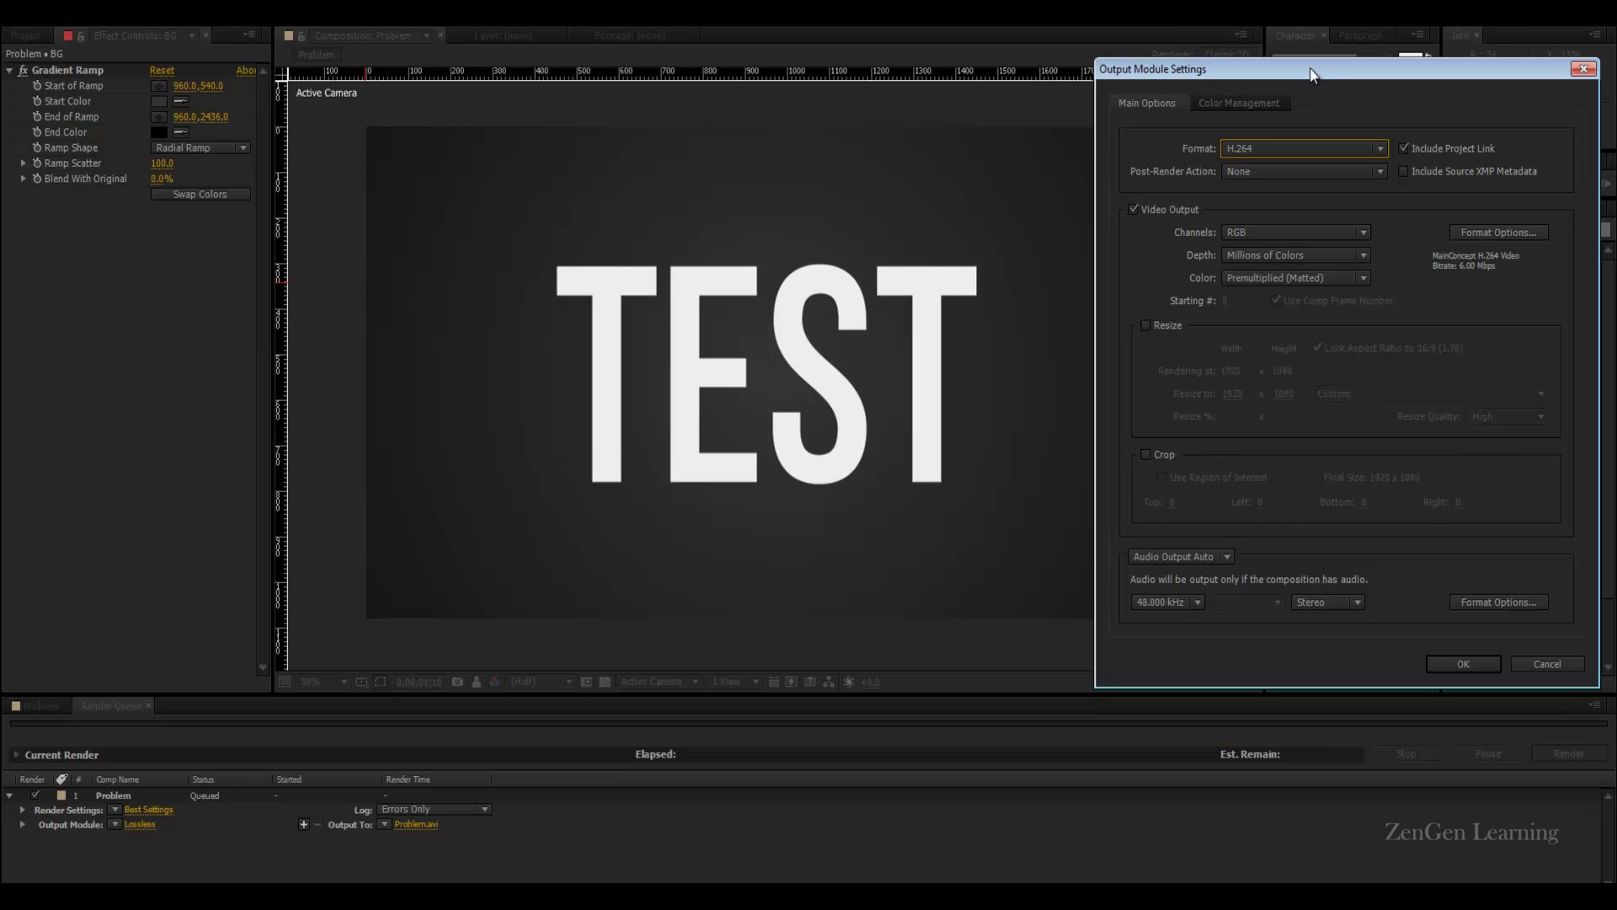
left_click(1275, 149)
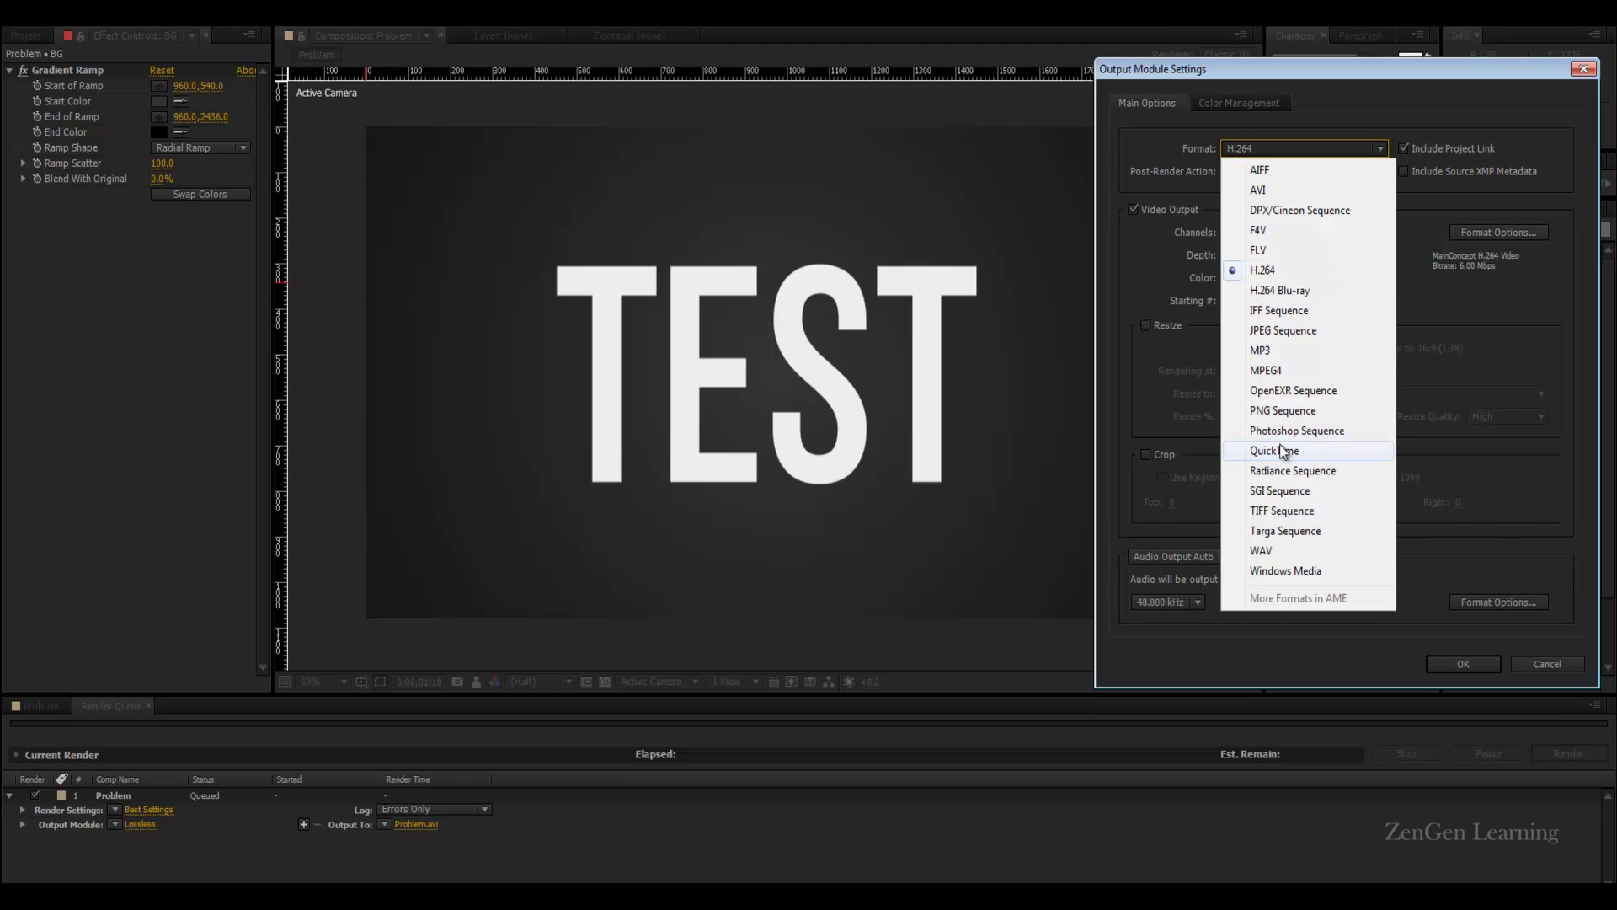
Set the format back to QuickTime and view its options: Animation codec, quality 100.
left_click(1282, 452)
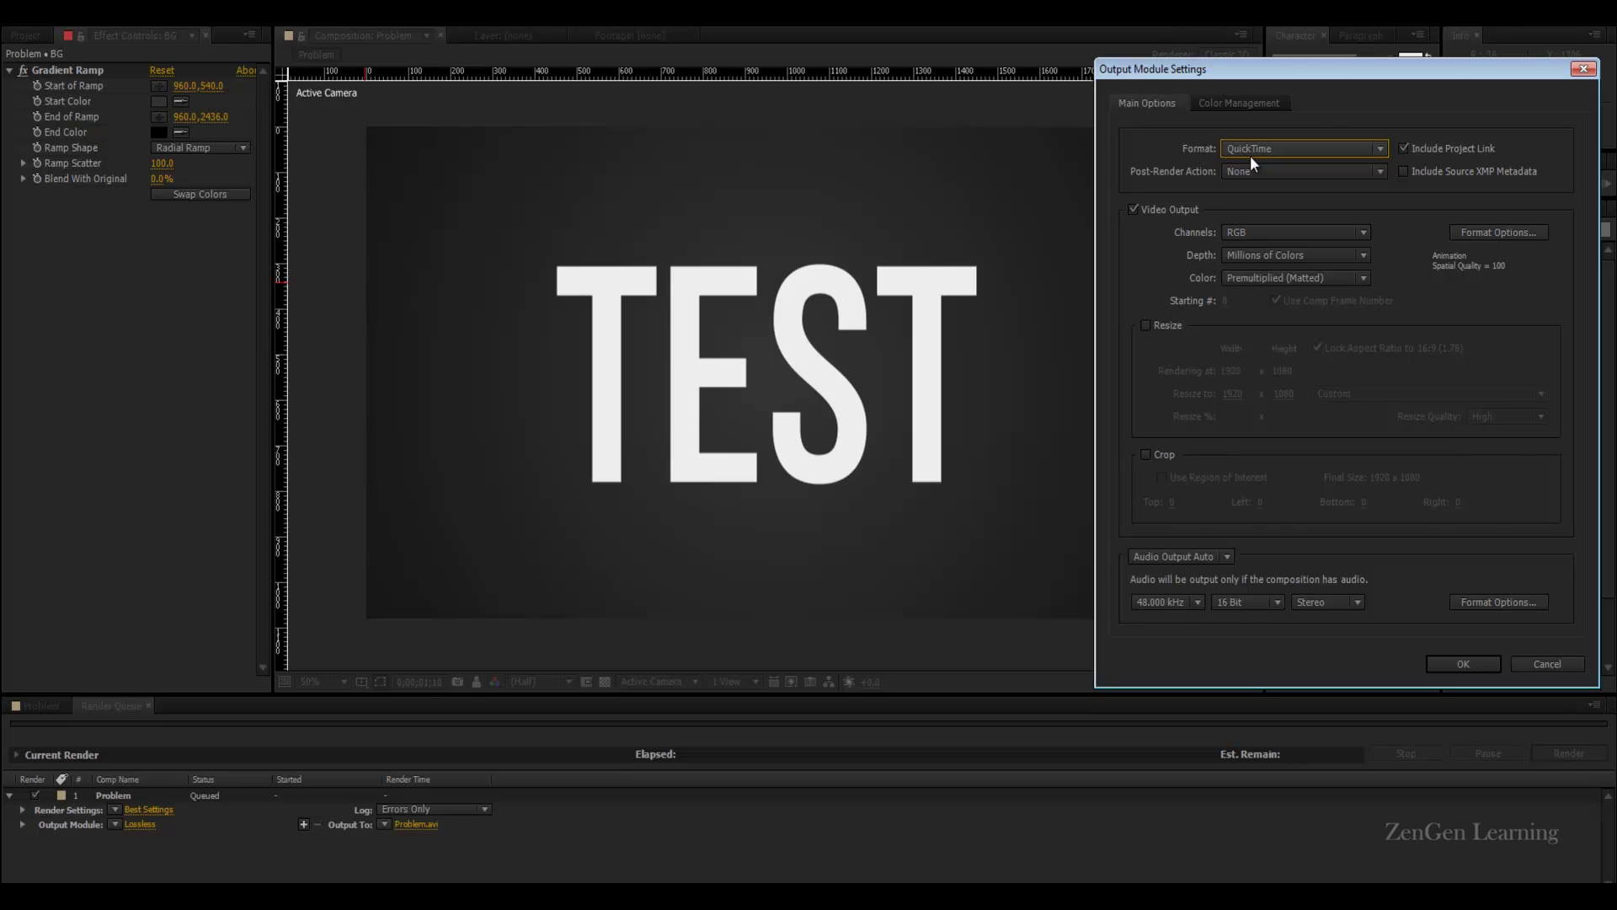
left_click(1496, 233)
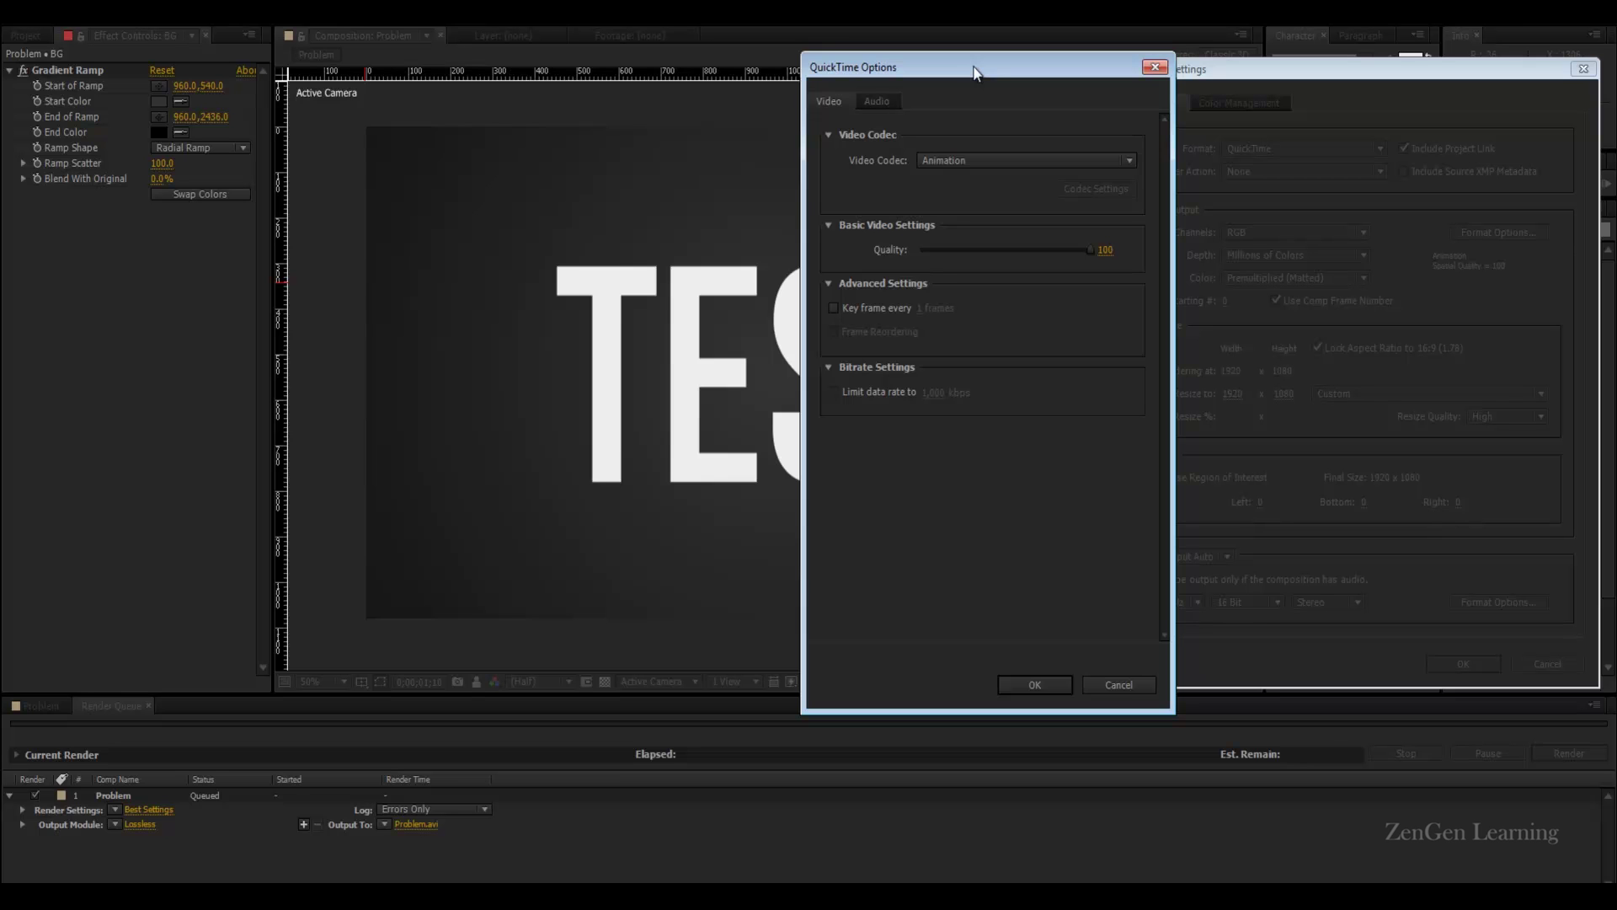
Keep QuickTime as the format and change its video codec to Photo - JPEG at quality 100.
left_click(1155, 67)
left_click(1276, 148)
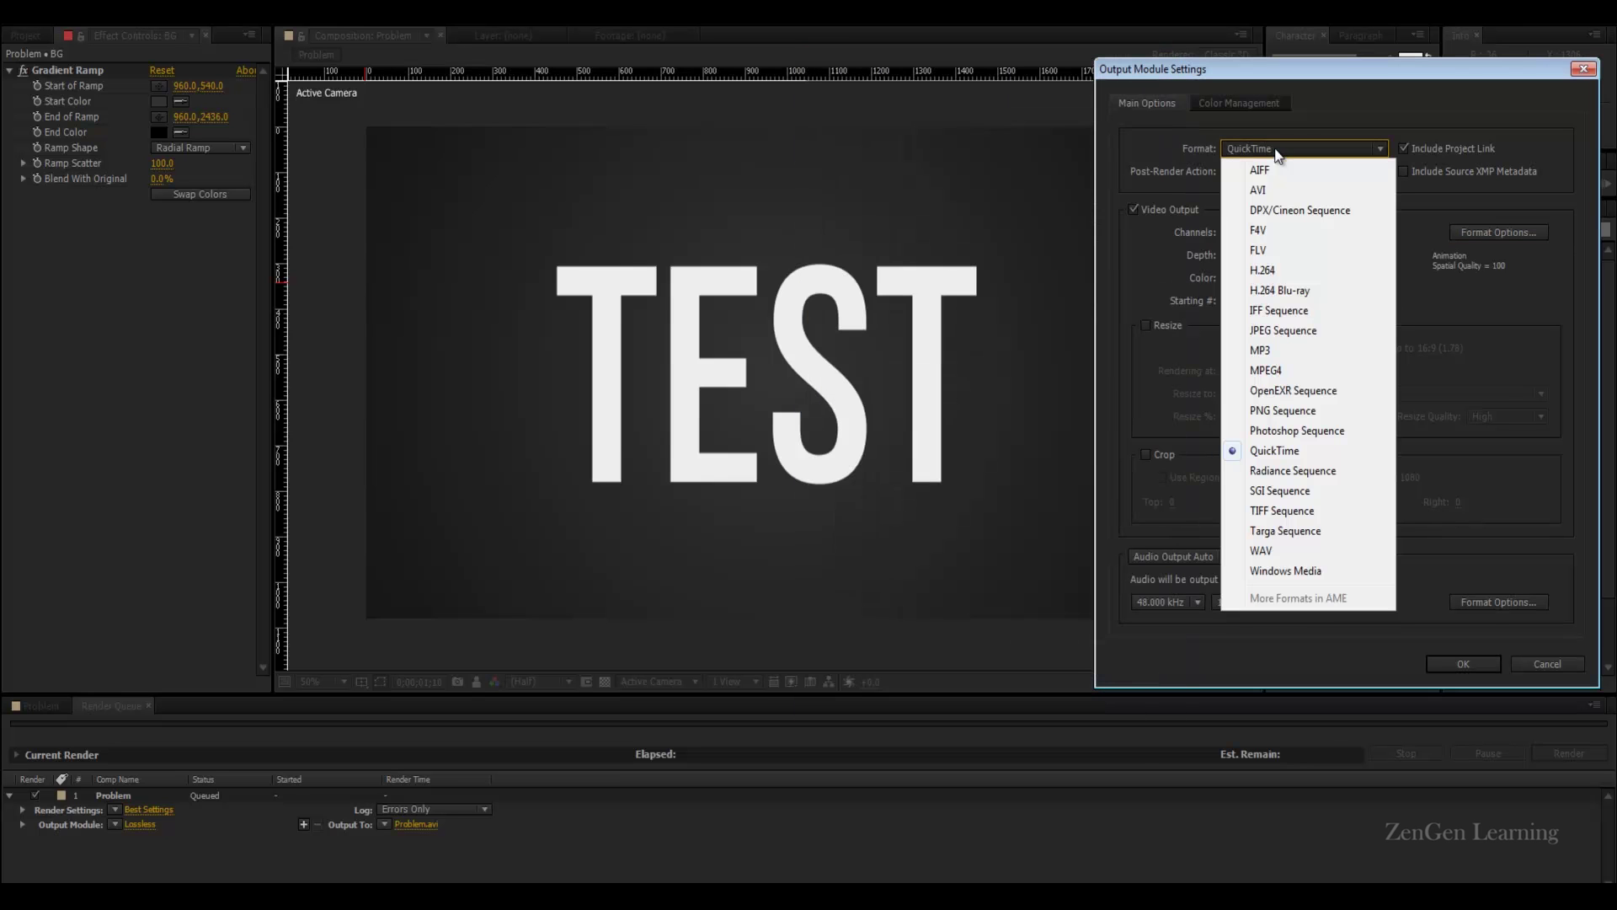
left_click(1284, 452)
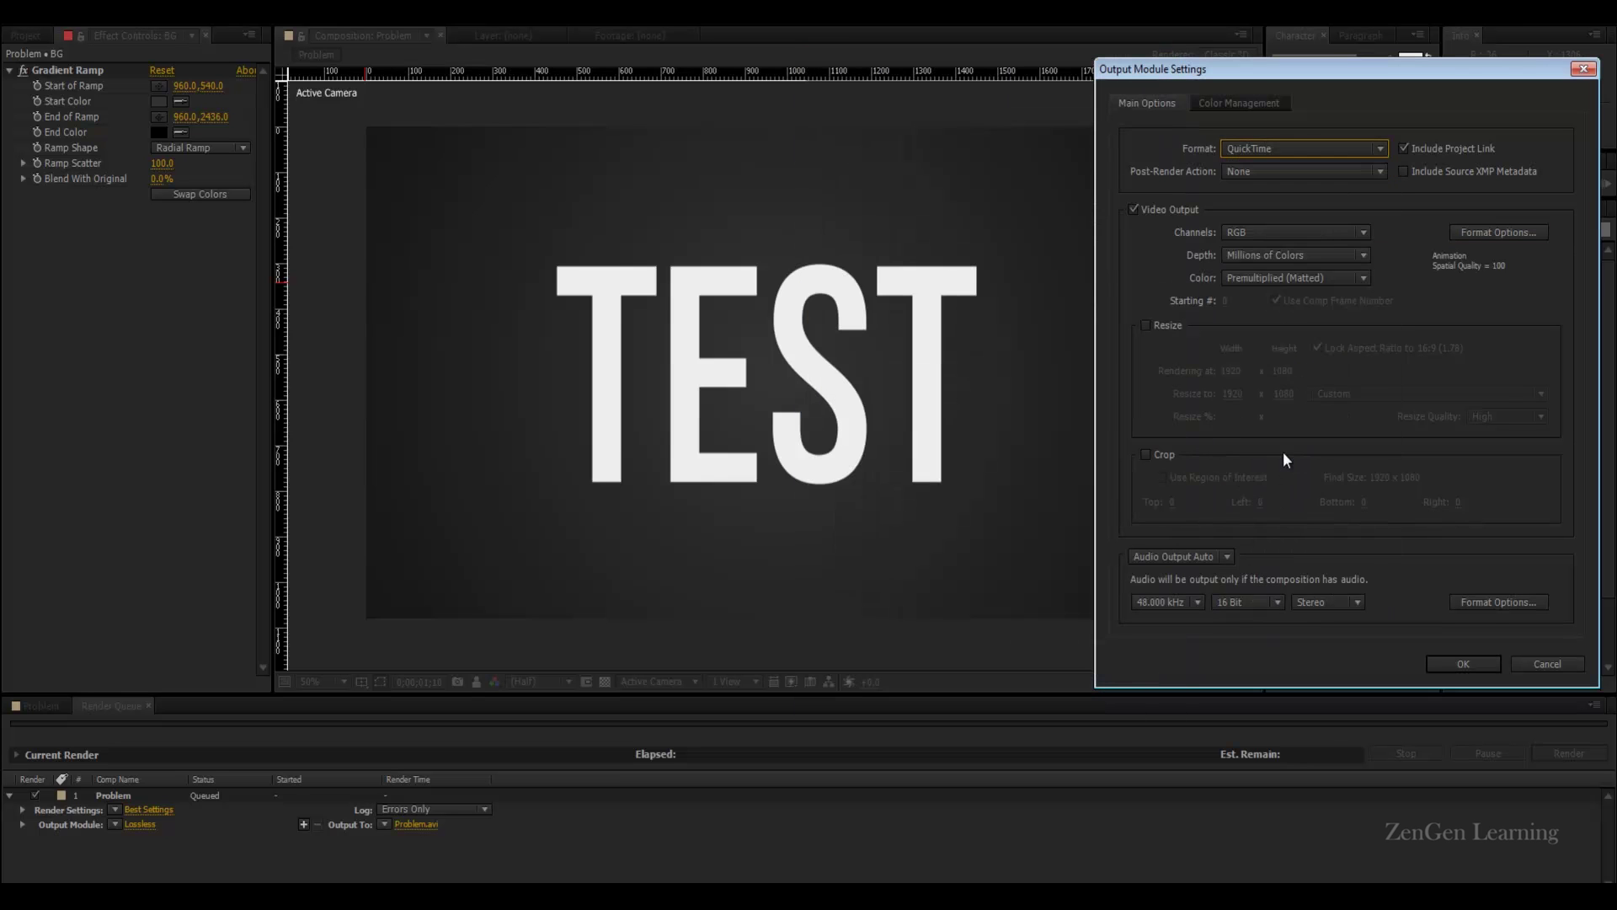
left_click(1472, 235)
left_click(947, 161)
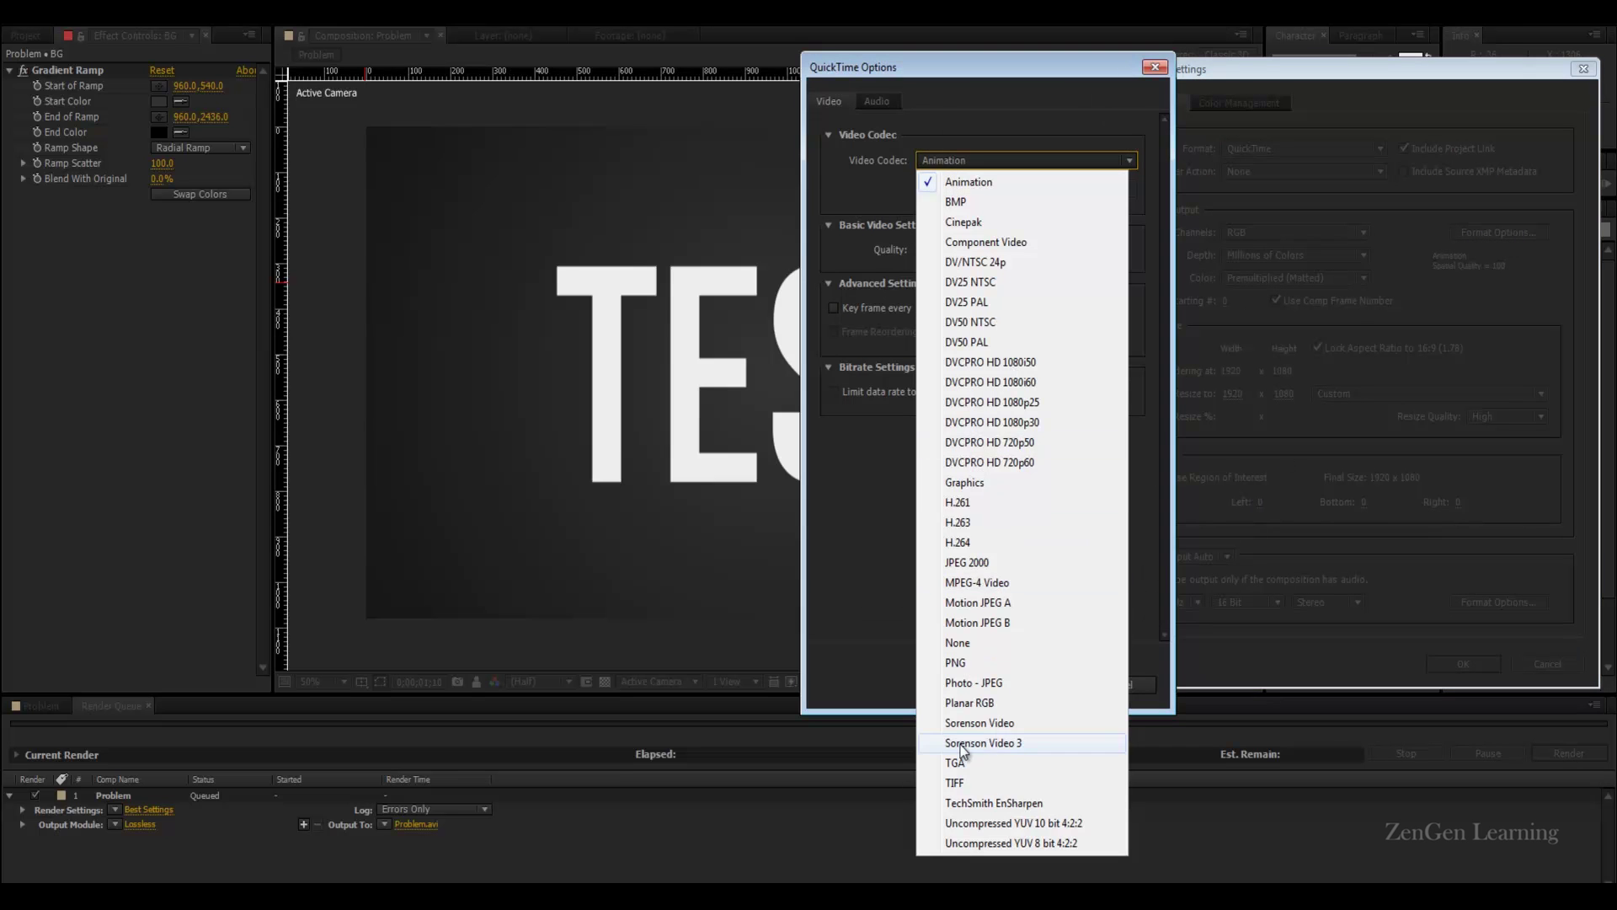
left_click(976, 682)
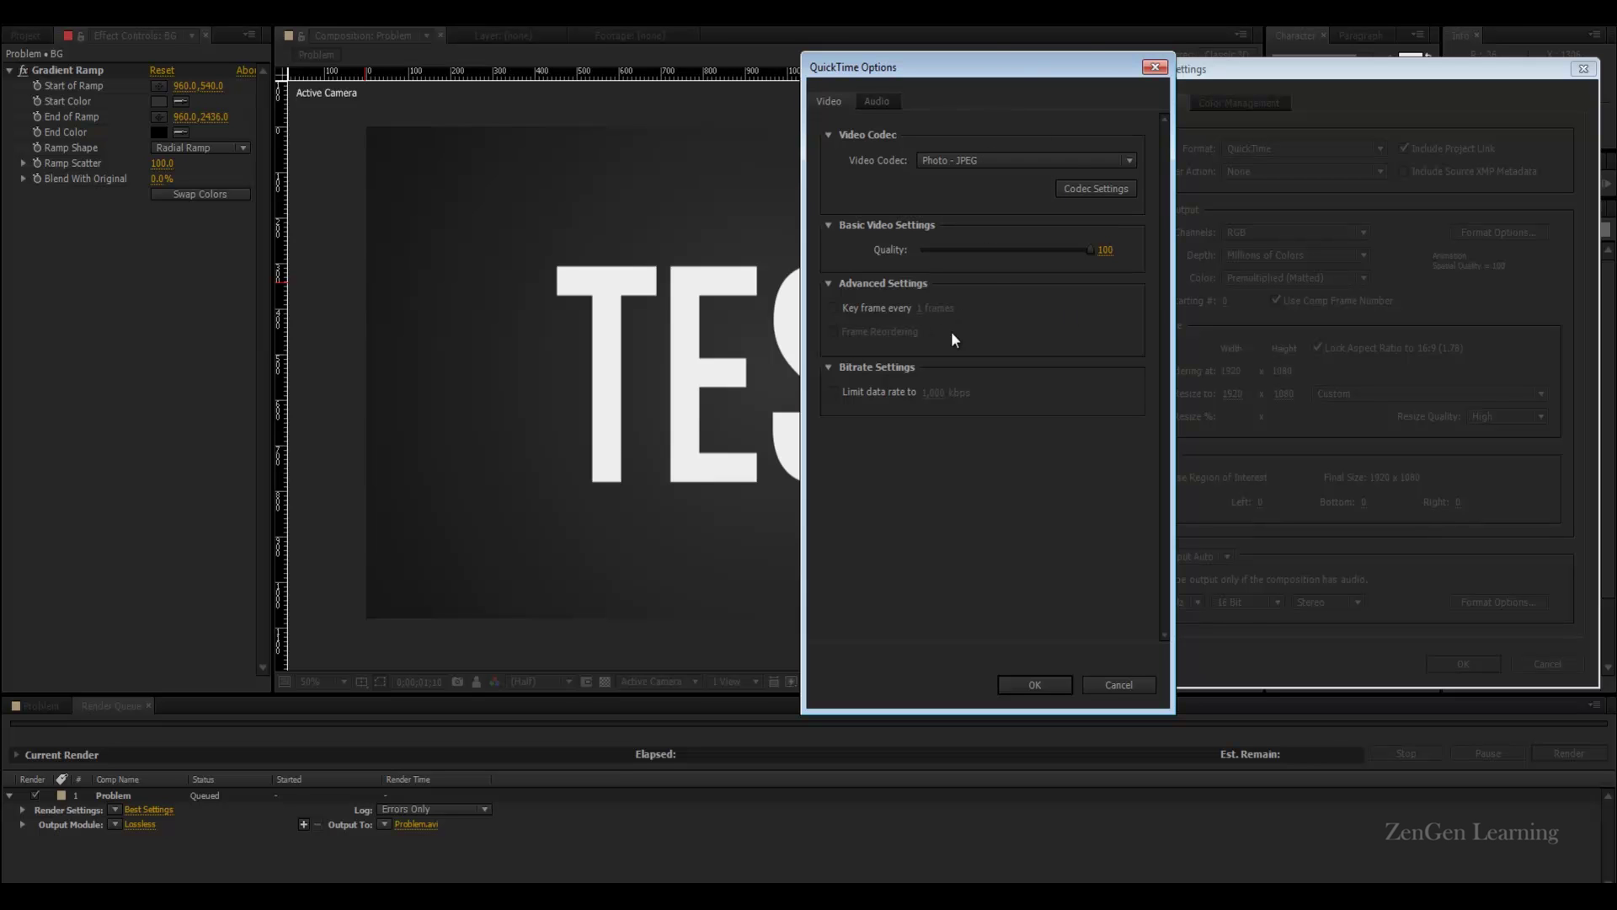
left_click(1036, 683)
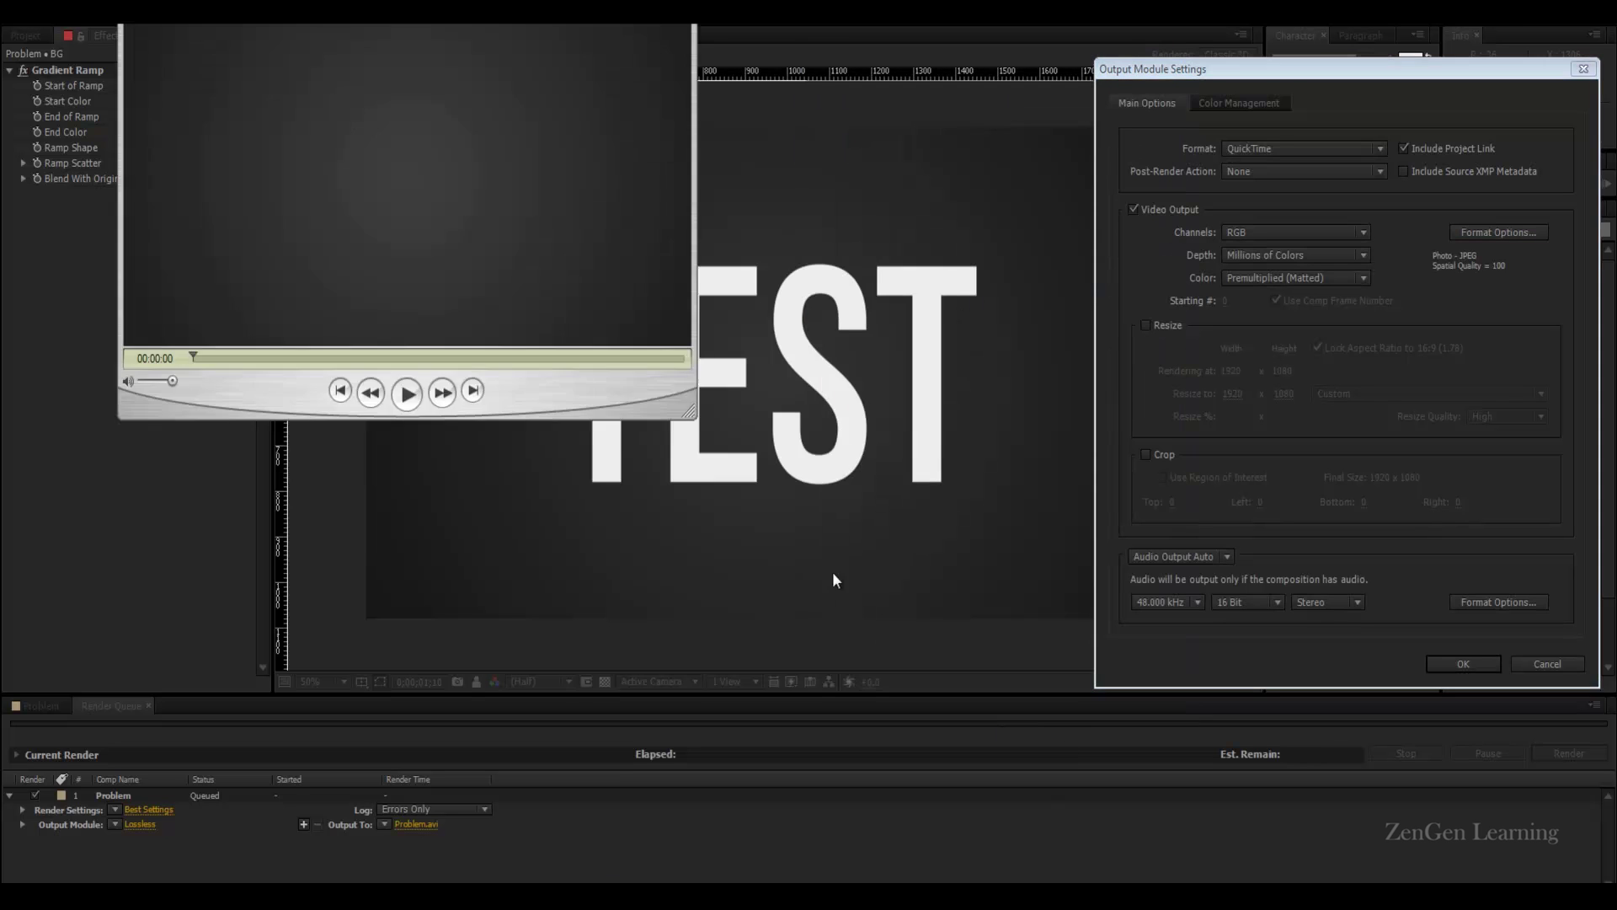
Enlarge and reposition the Photo render's player window, then scrub to the TEST title.
left_click_drag(699, 427, 1026, 619)
left_click_drag(692, 23, 871, 89)
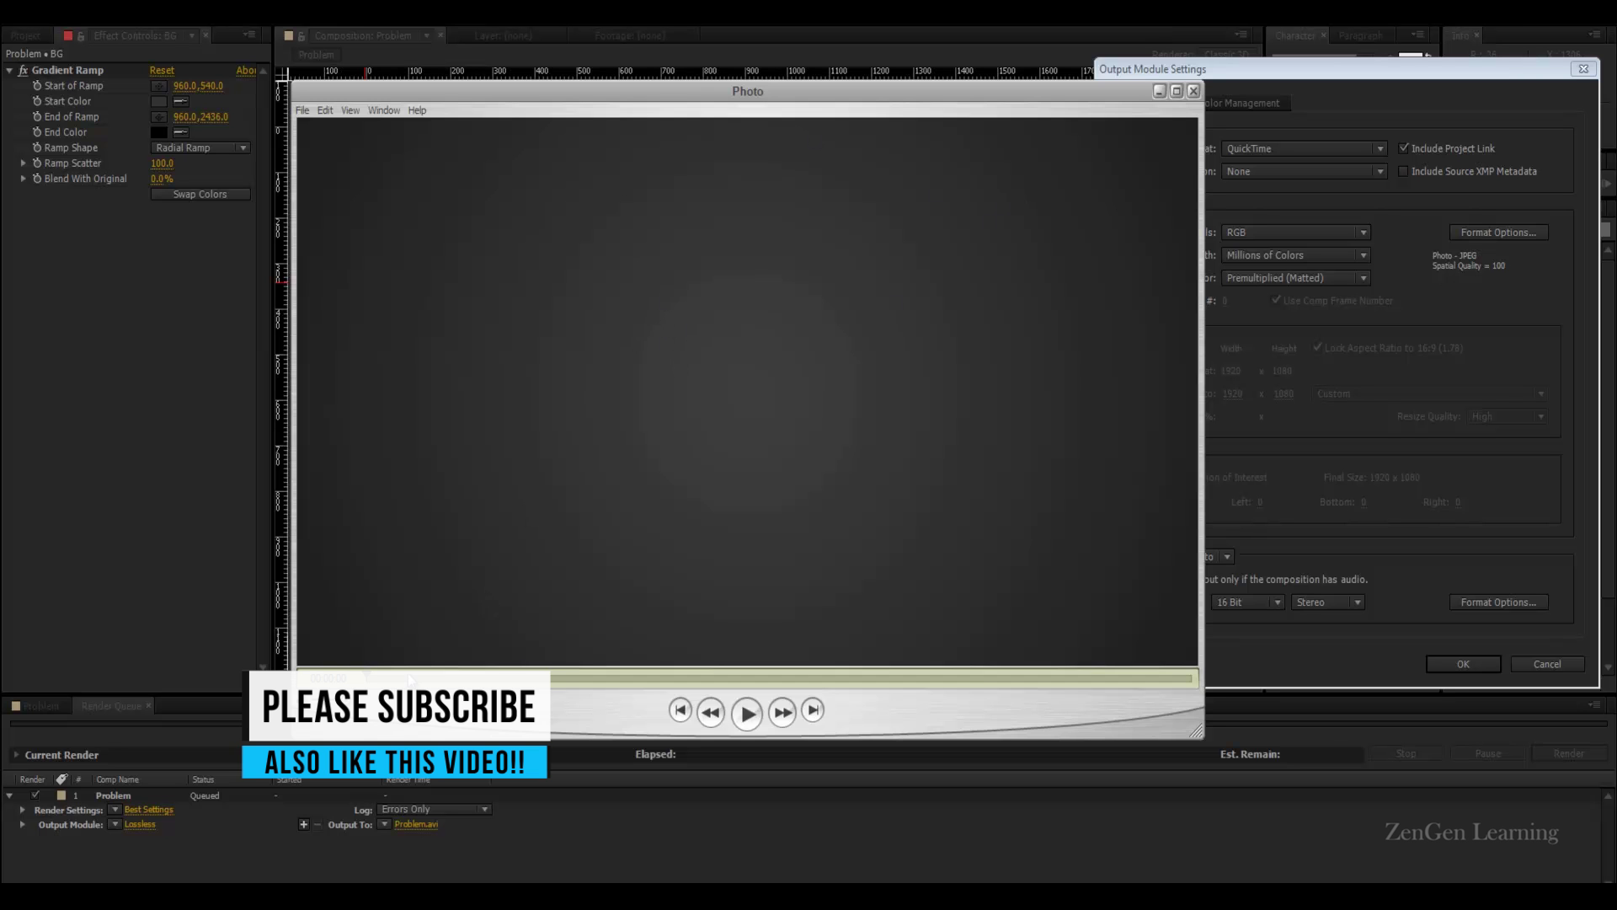
left_click_drag(375, 677, 522, 677)
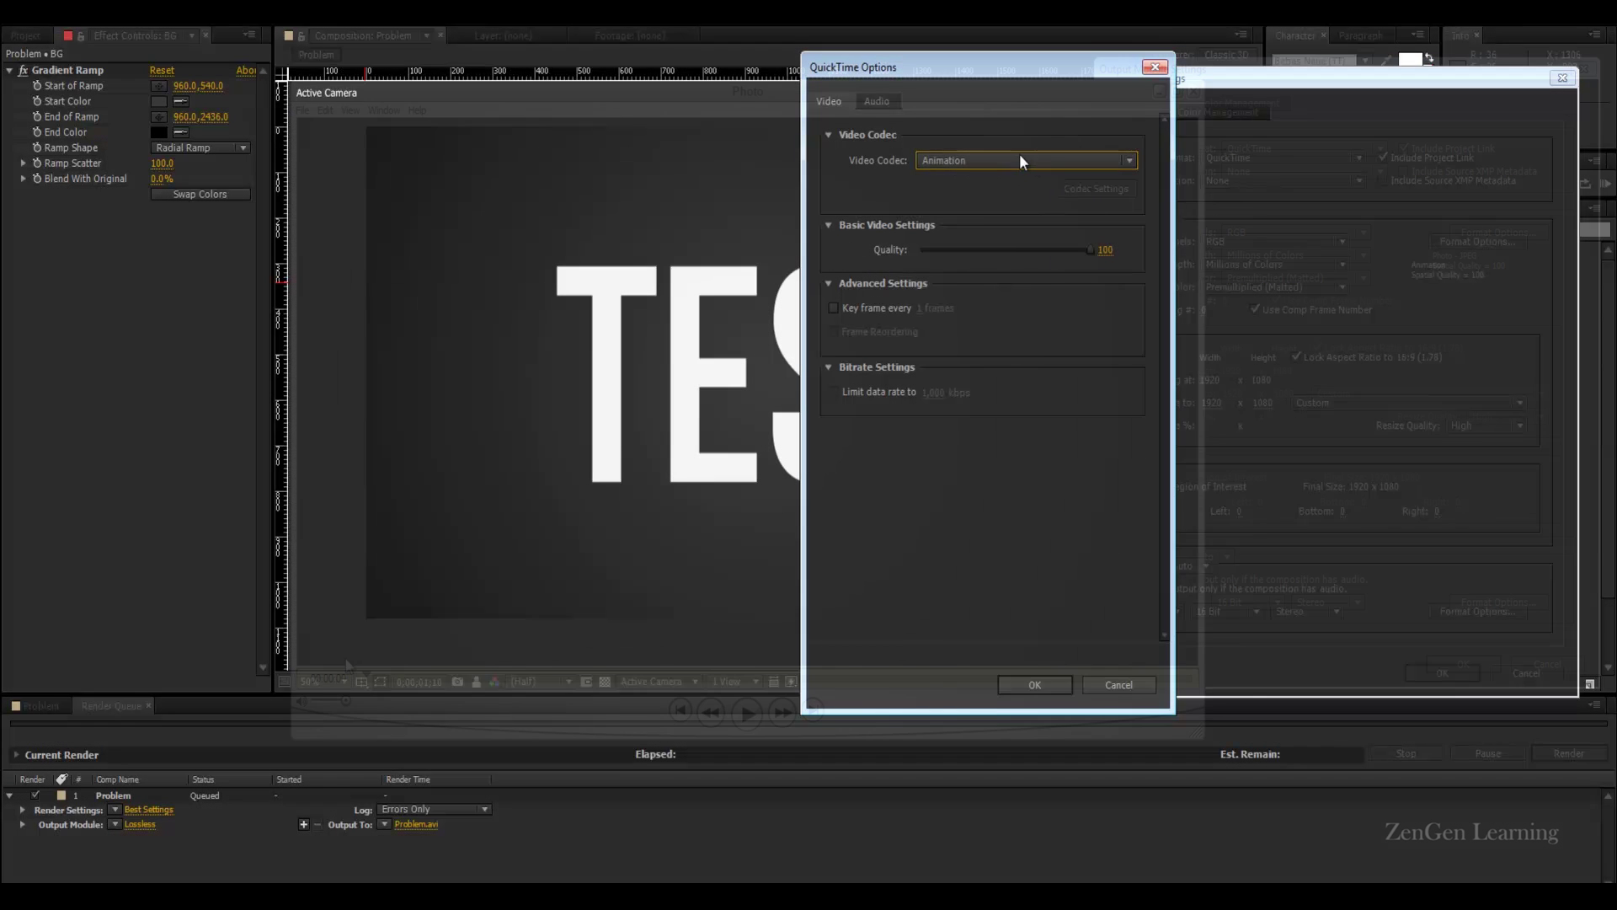
Discard the Photo - JPEG codec change, keeping QuickTime output with Animation at quality 100.
left_click(1019, 159)
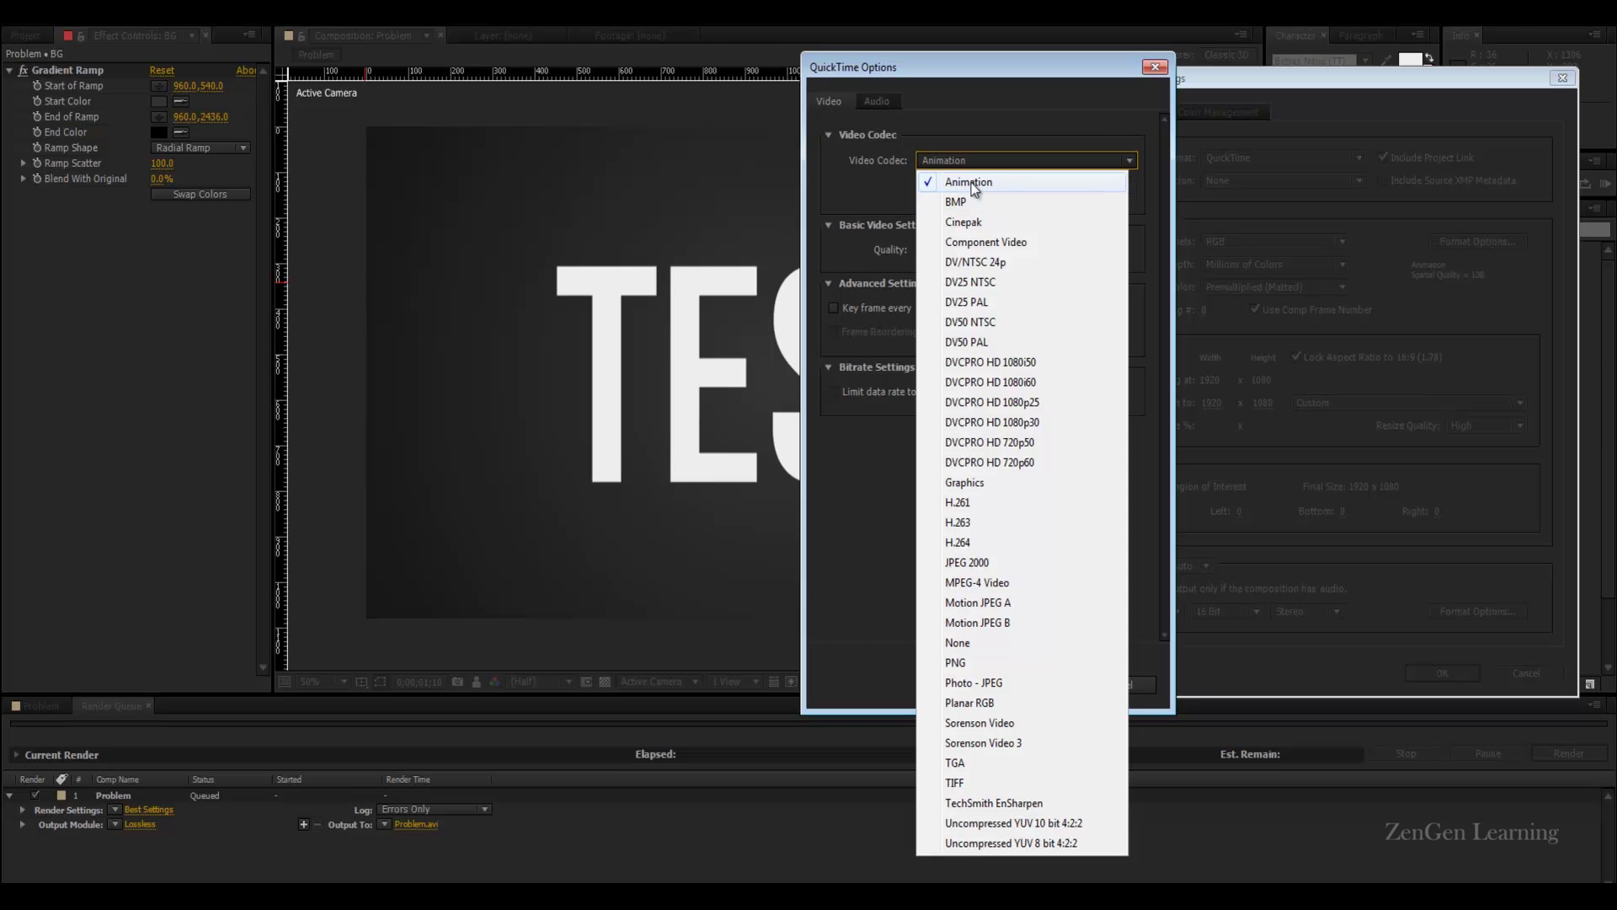
left_click(1016, 683)
left_click(1110, 684)
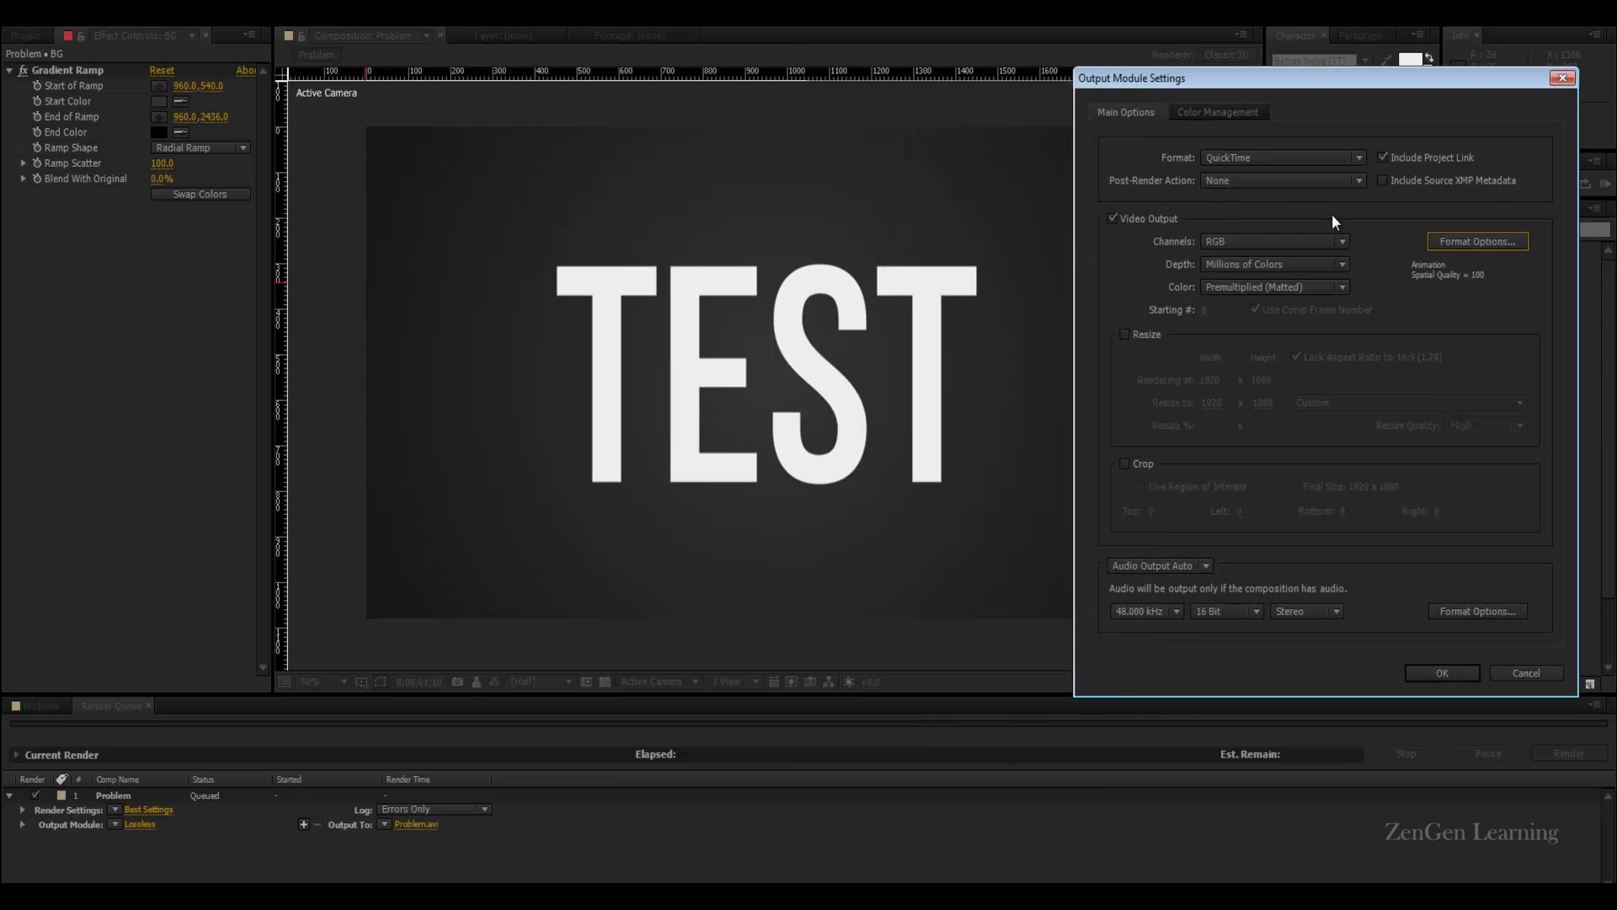
left_click(1256, 160)
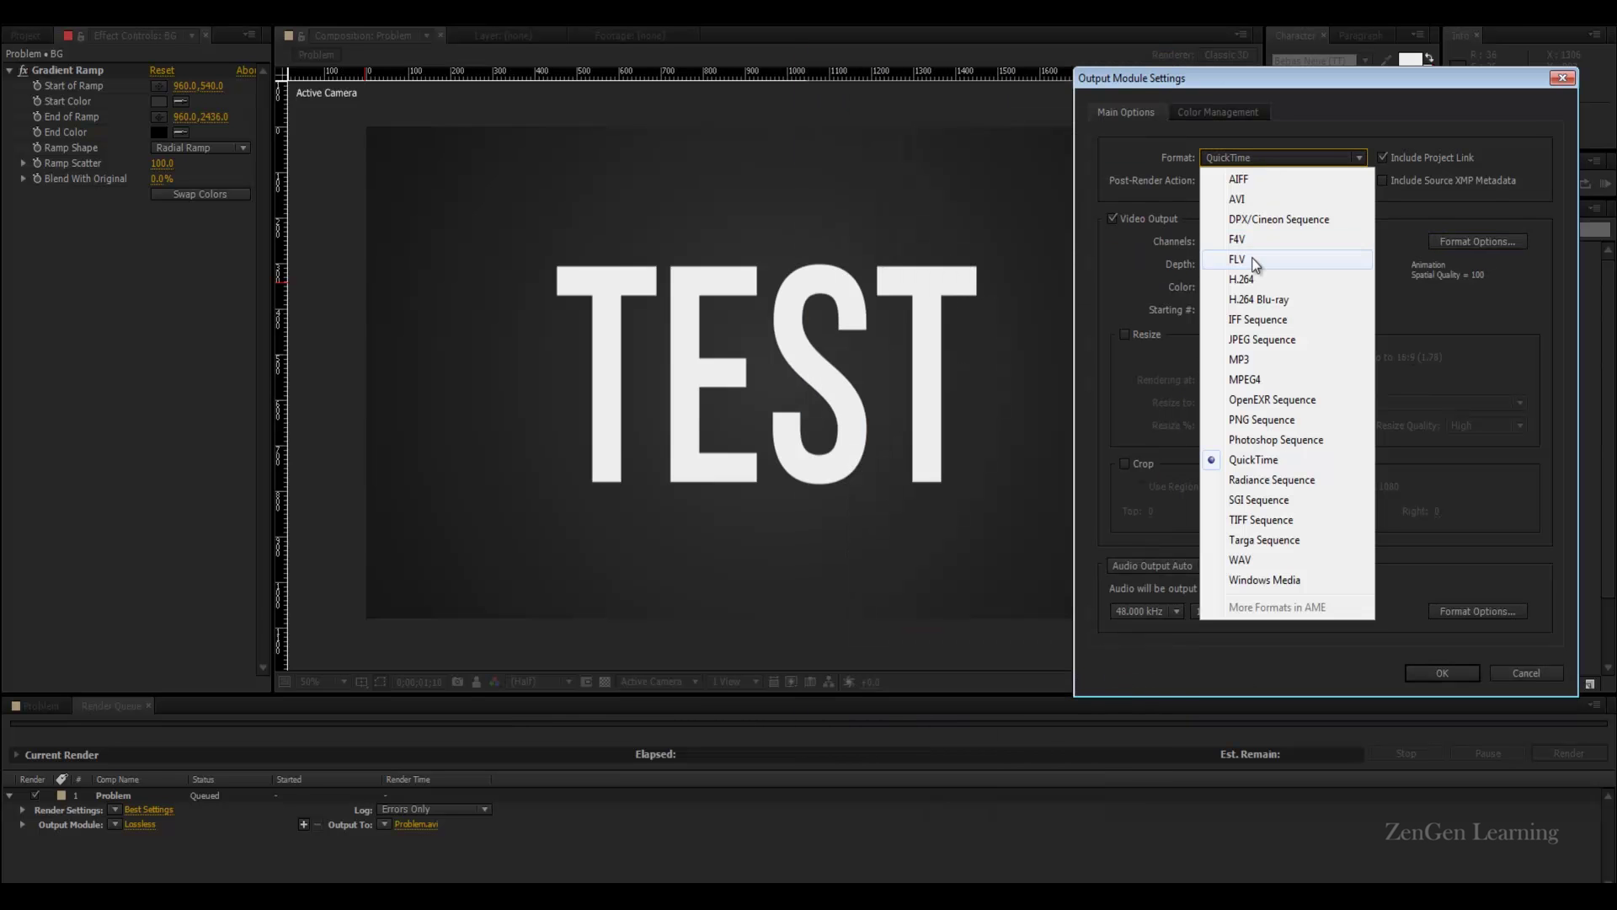
left_click(1144, 84)
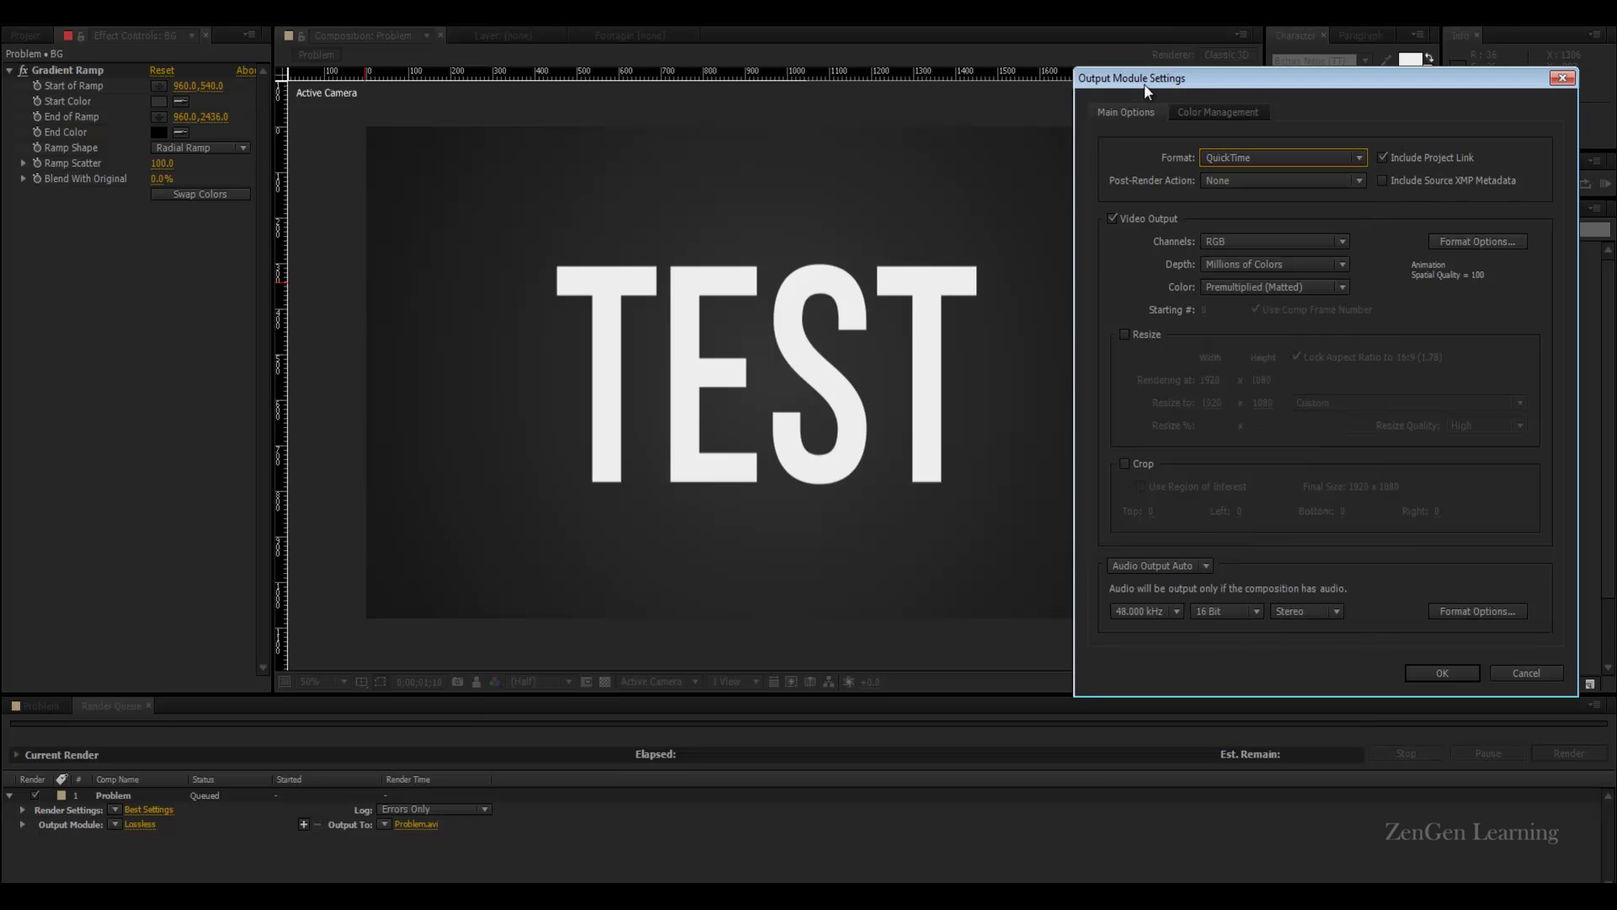